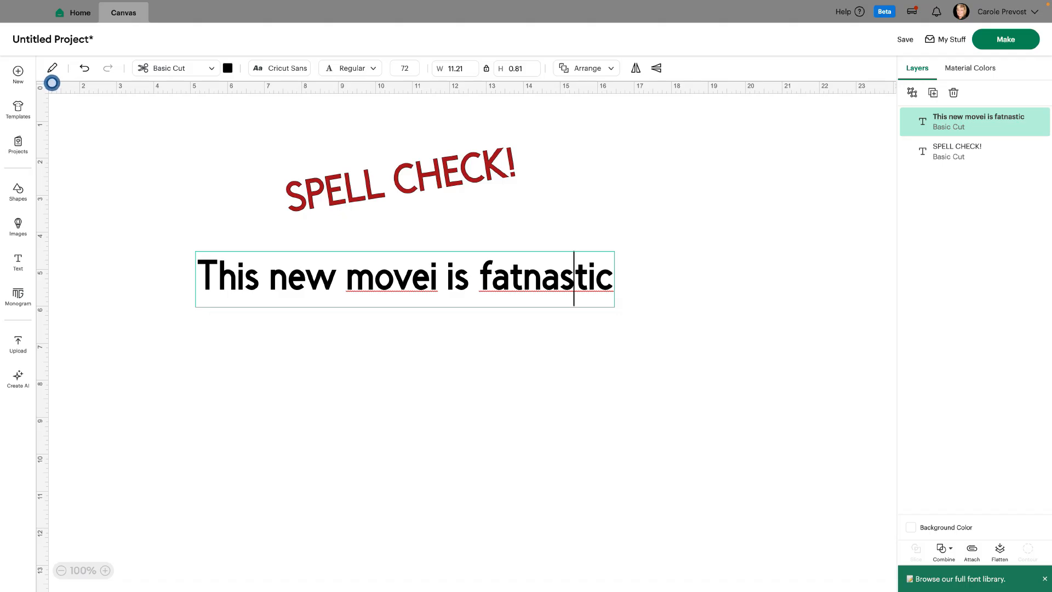
- Correct the two misspelled words in the black sentence to "fantastic" and "movie" using the spell-check suggestions
click(588, 278)
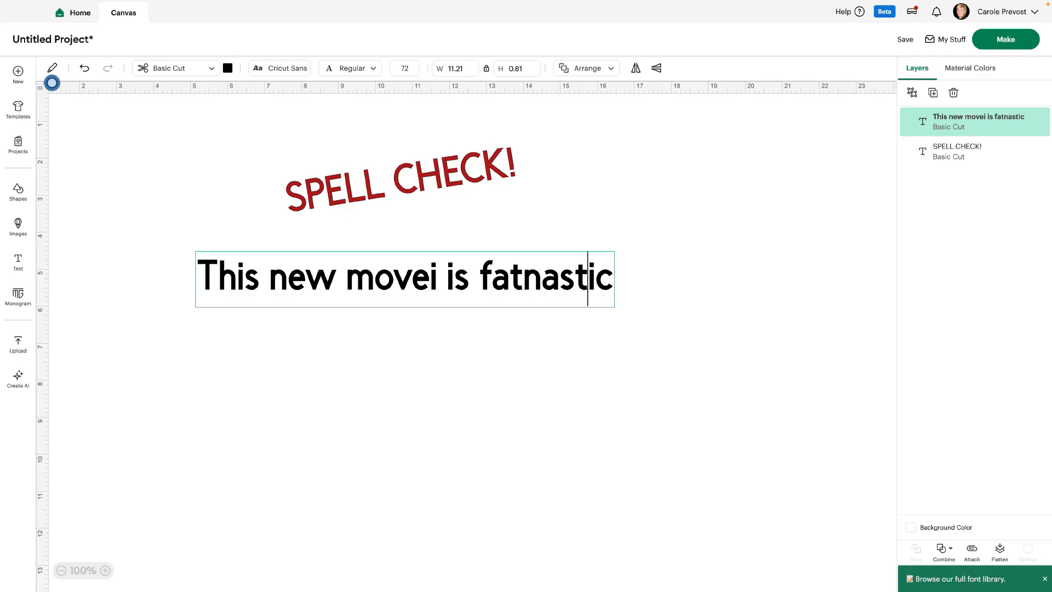
right_click(588, 279)
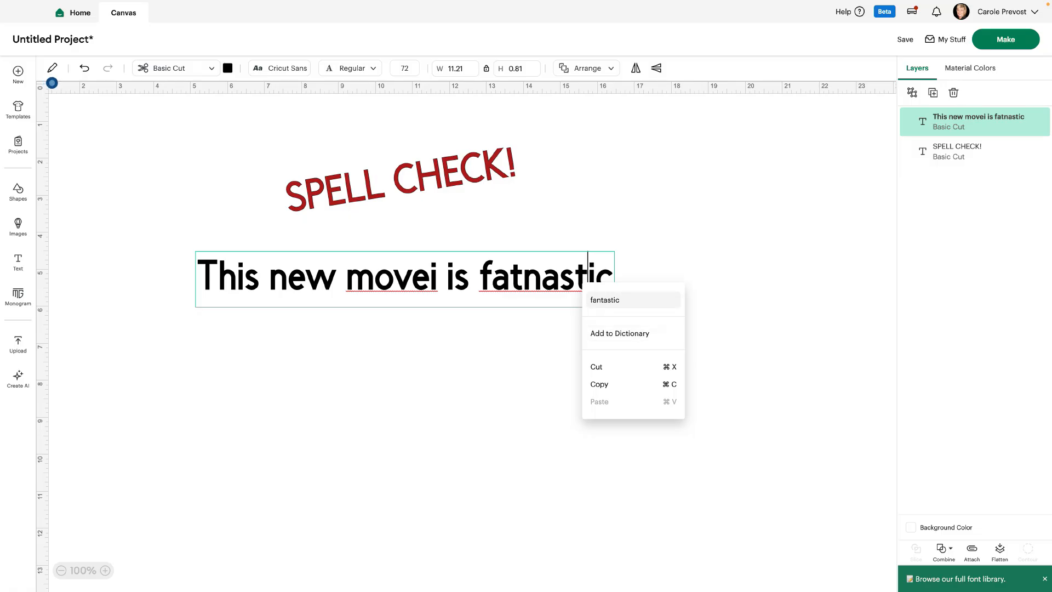
click(604, 300)
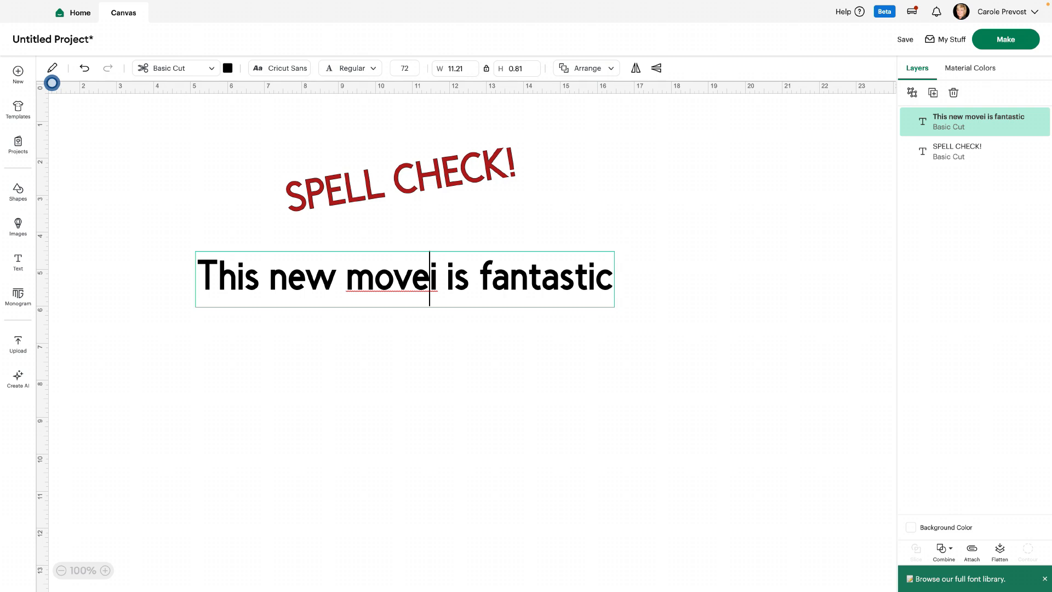
double_click(431, 277)
right_click(430, 279)
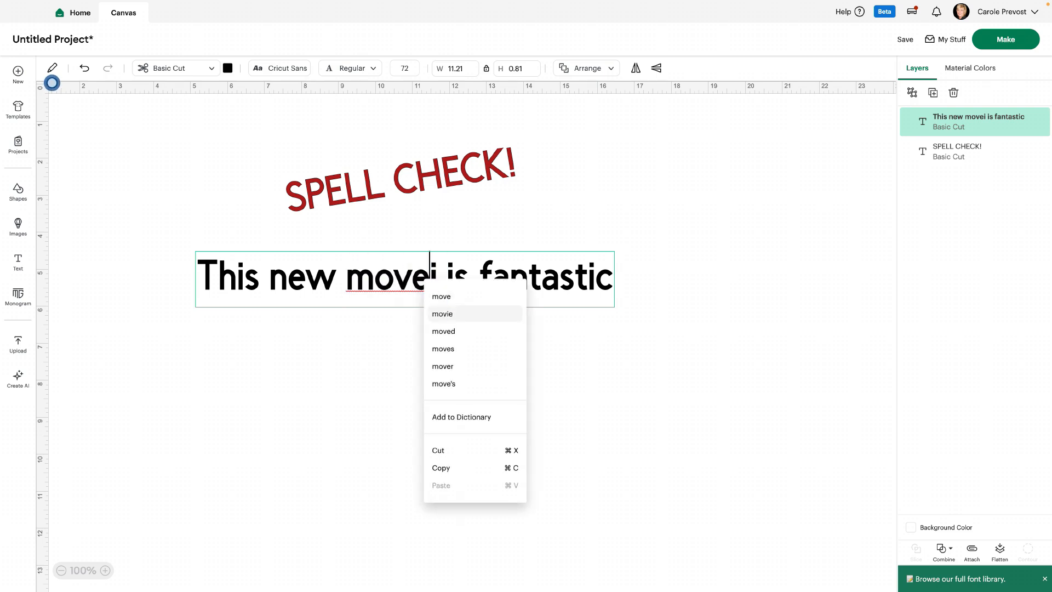
click(442, 313)
key(Escape)
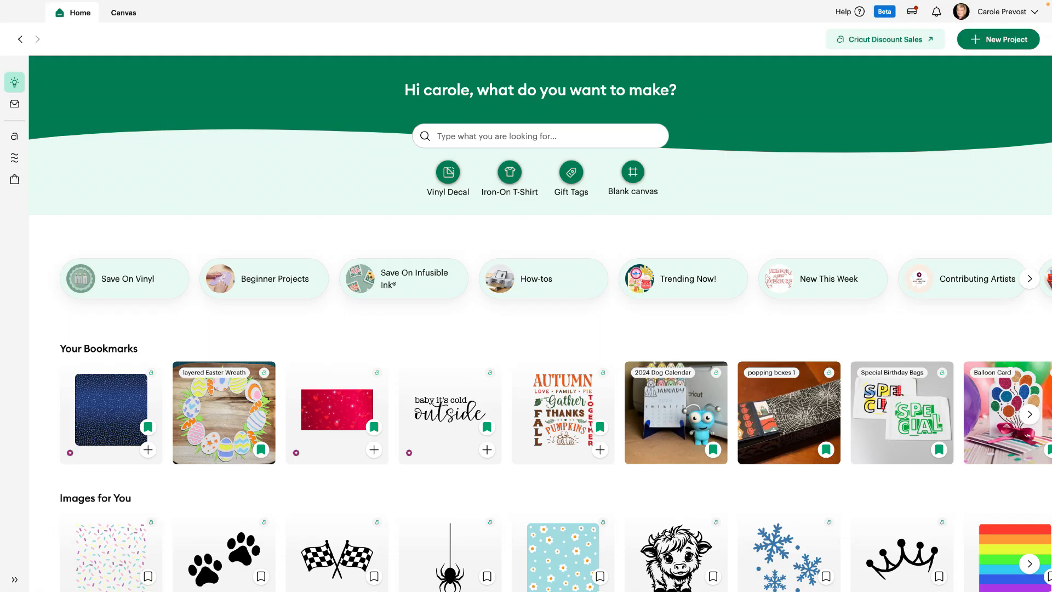
- Create a new Iron-On T-Shirt project for a Women's Large shirt with a 9 x 9 in design area
click(998, 40)
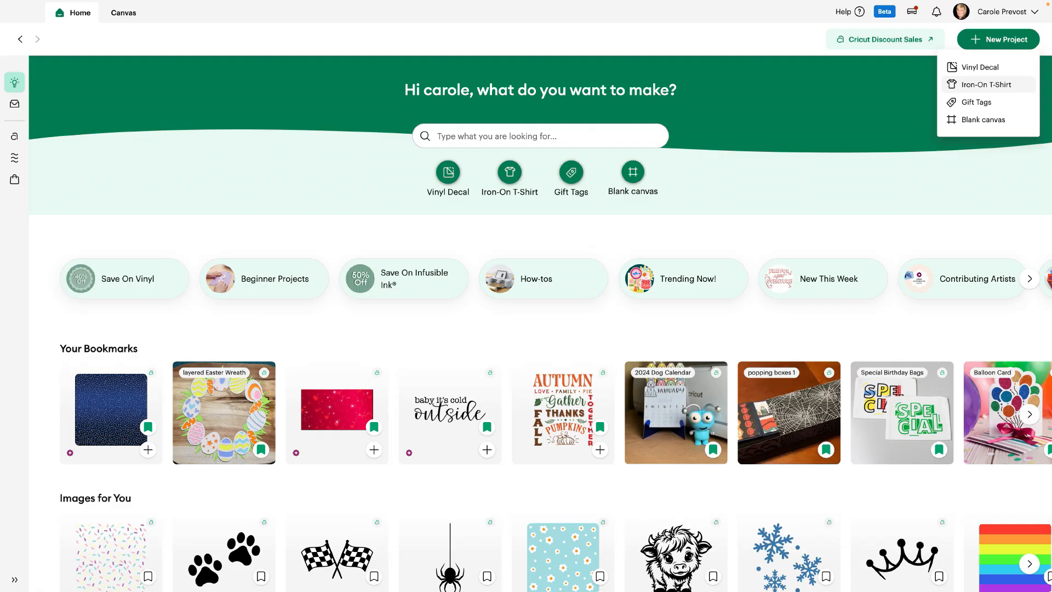
click(986, 84)
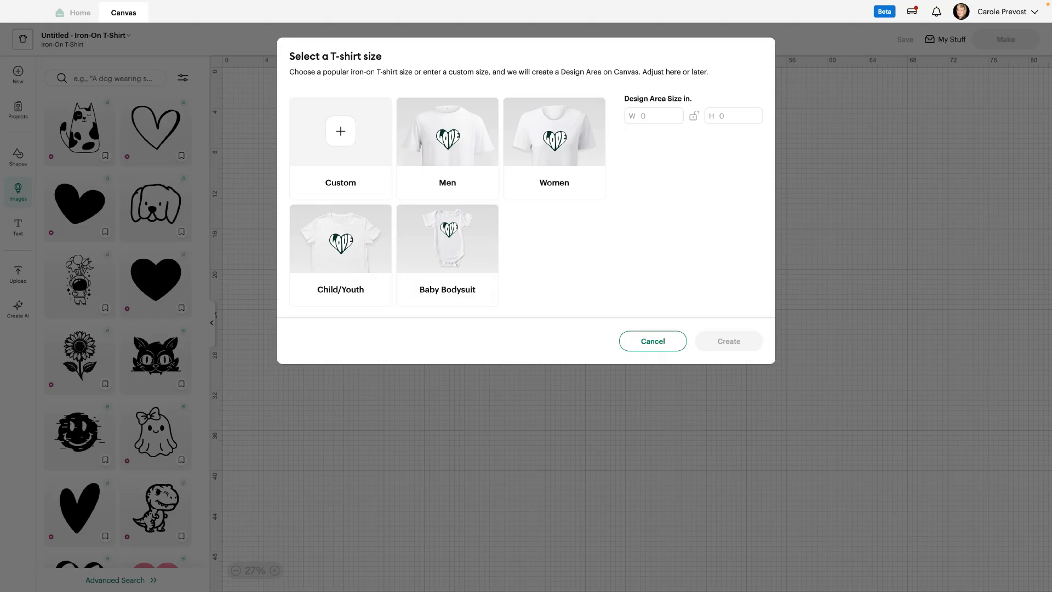
click(554, 148)
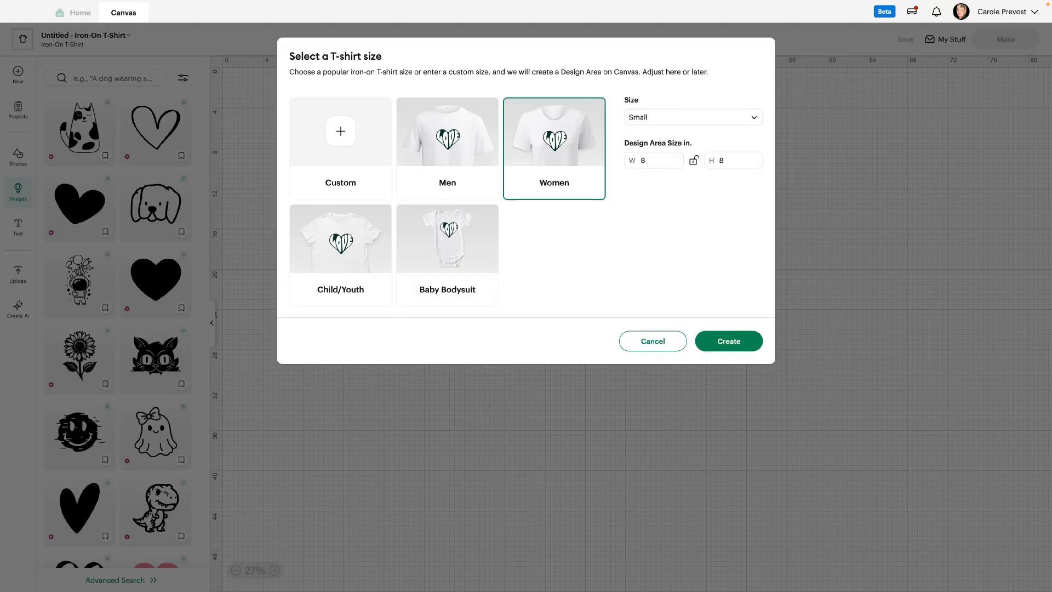
click(692, 117)
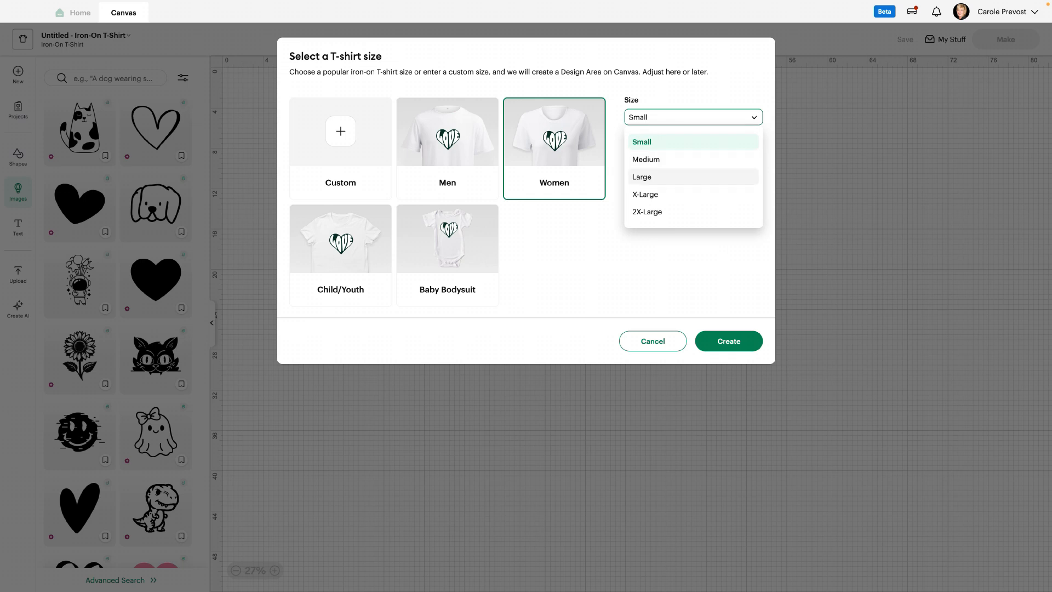
click(651, 176)
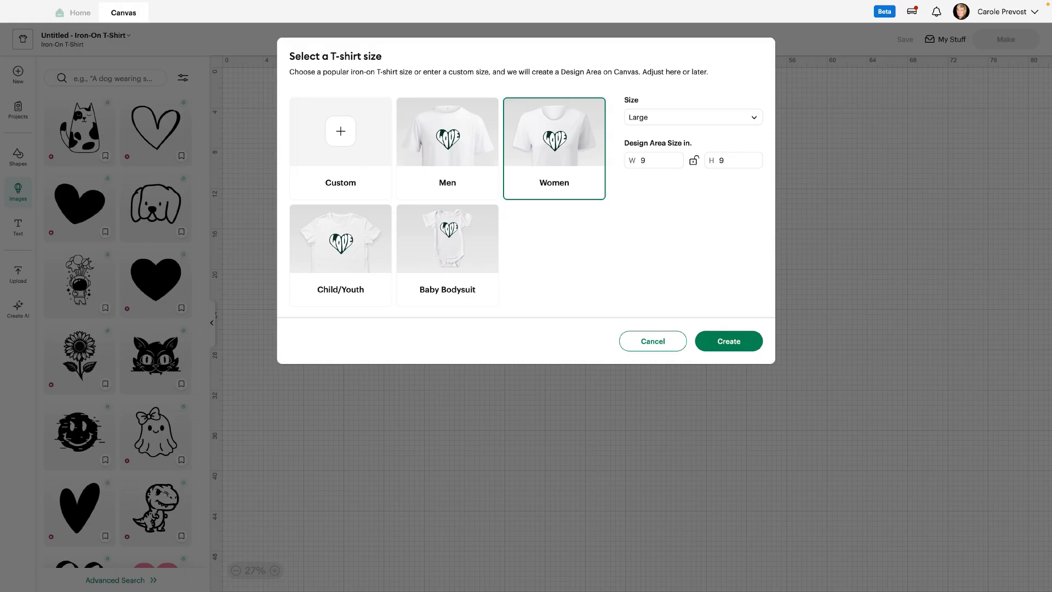
click(728, 341)
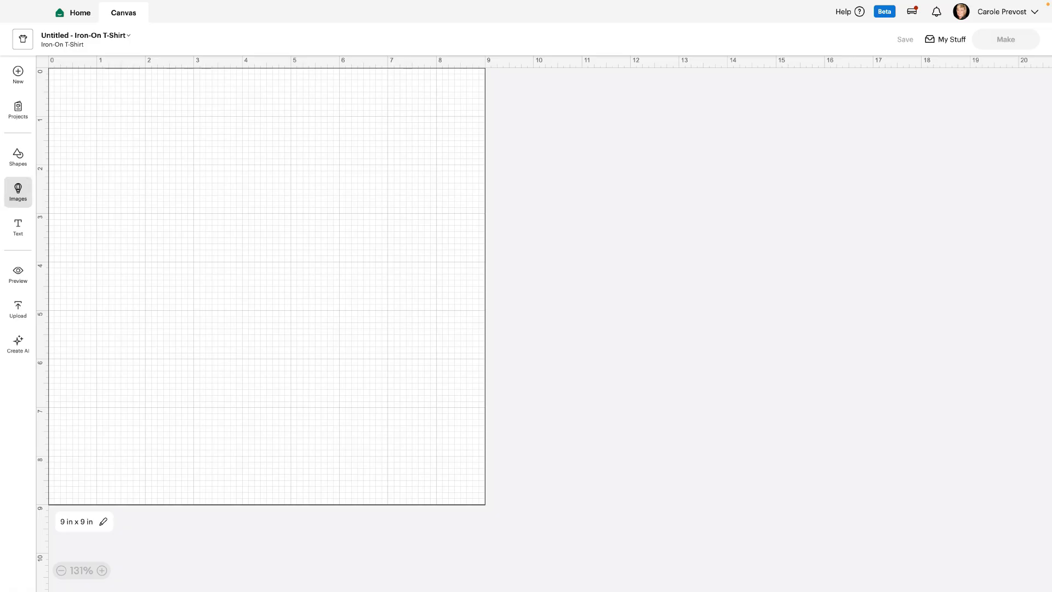
- Search the images for "halloween" and add the Creep It Real and Trick or Treat designs to the canvas
click(18, 192)
click(112, 78)
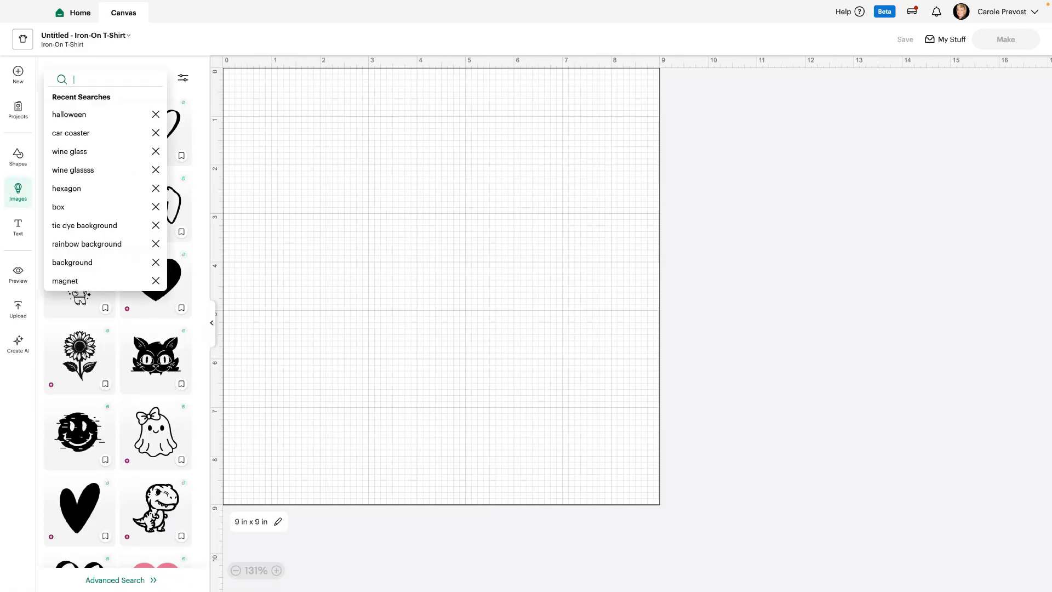
click(69, 114)
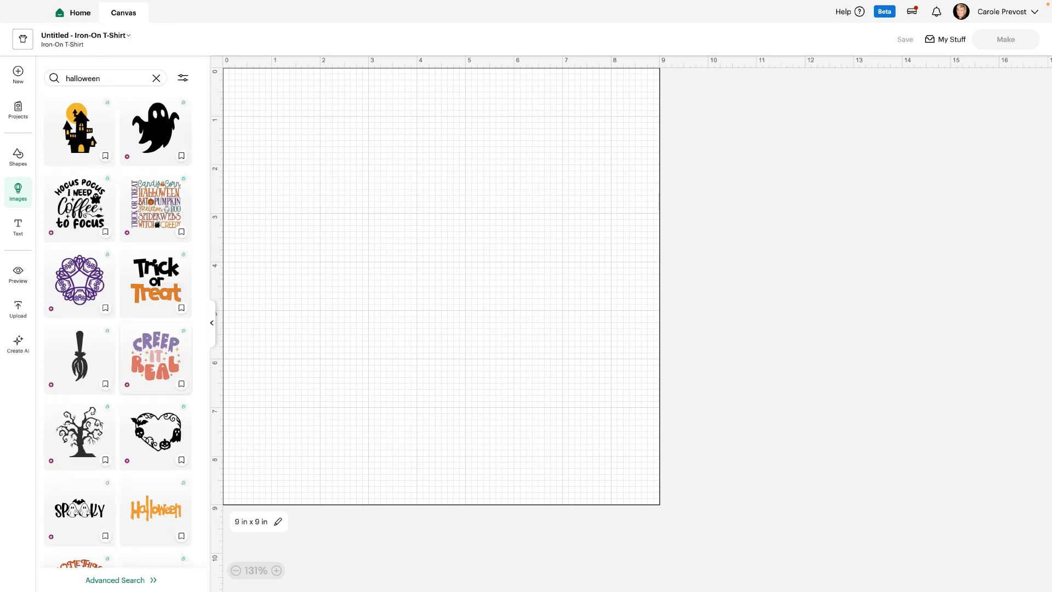
click(156, 359)
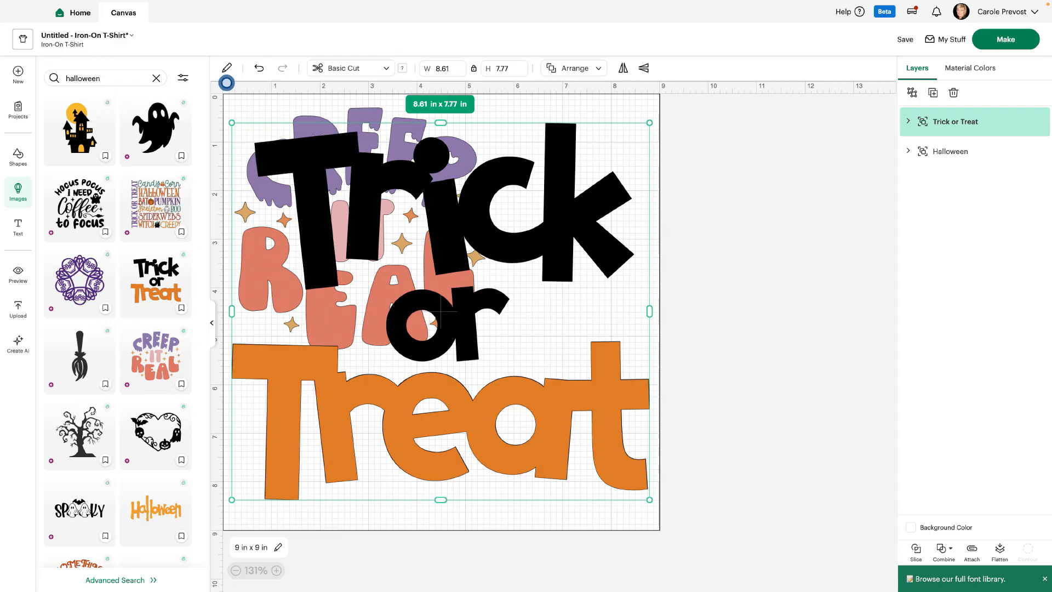
- Move the Trick or Treat design outside the design area and shrink it to about 5.29 x 4.78 in
drag(440, 311, 784, 284)
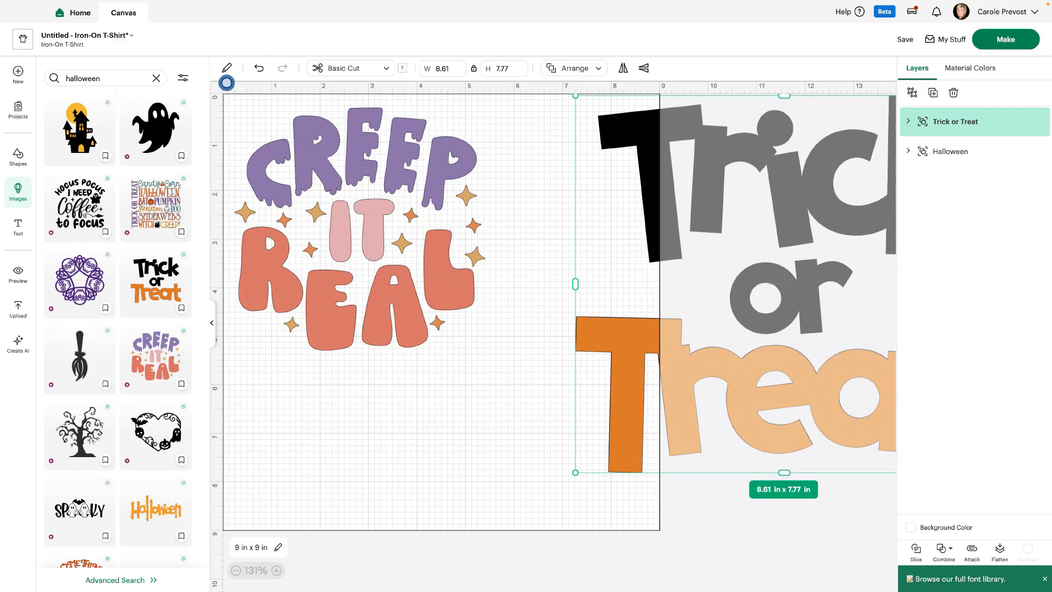
click(212, 322)
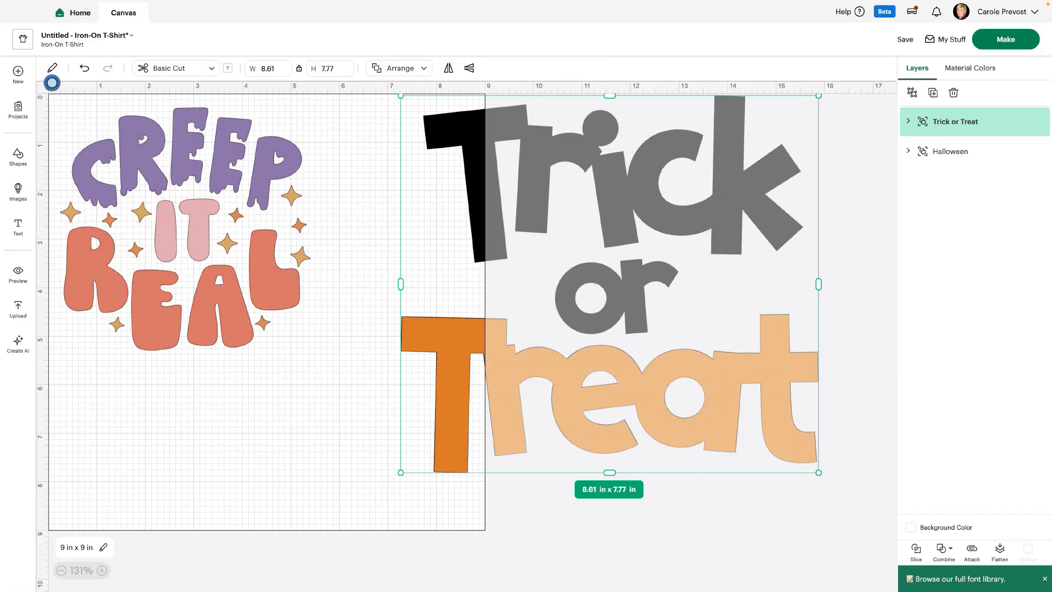
drag(400, 95, 562, 241)
drag(691, 356, 740, 227)
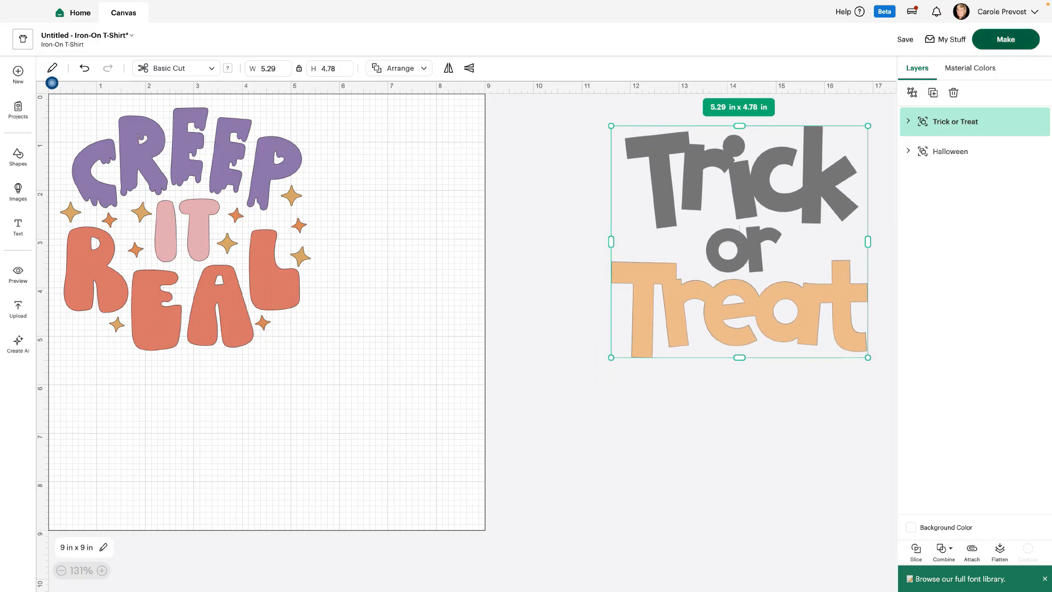
- Preview the cut mats with On Mat loading without saving the project, review the mat list, and return to the canvas
click(1006, 39)
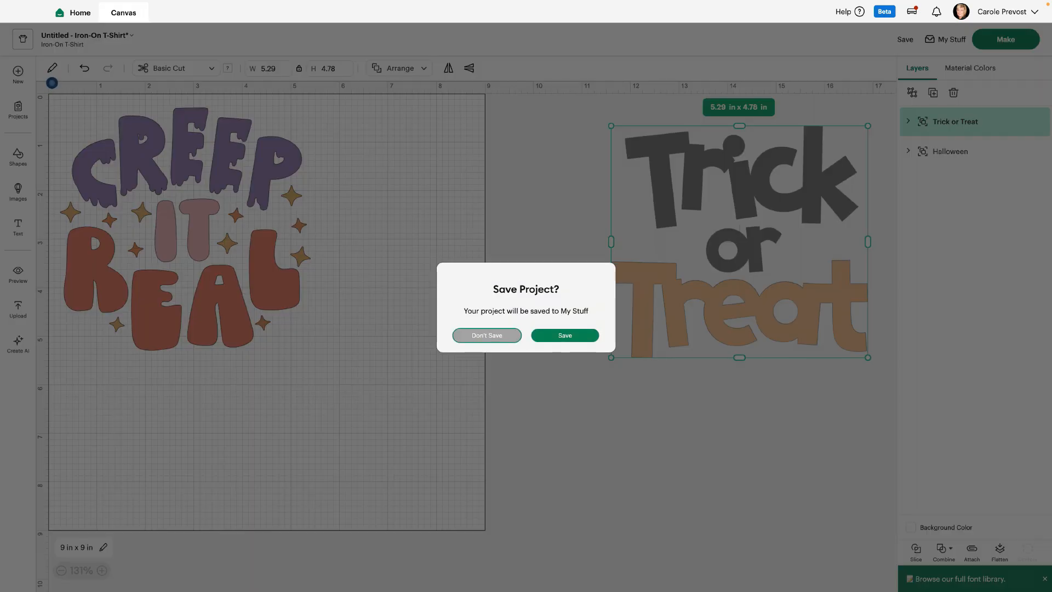
click(486, 335)
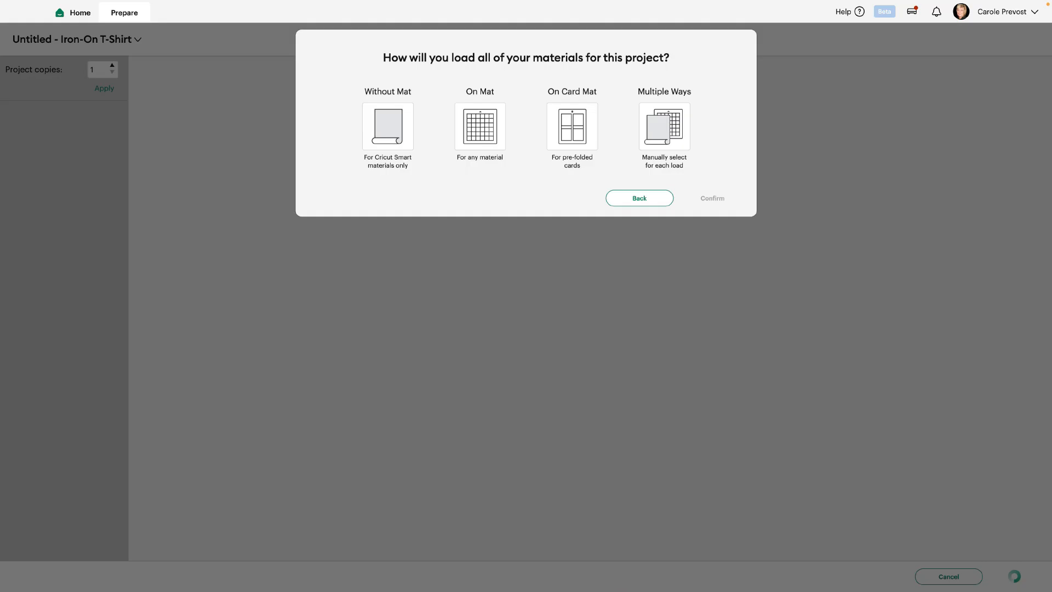
click(480, 131)
click(712, 242)
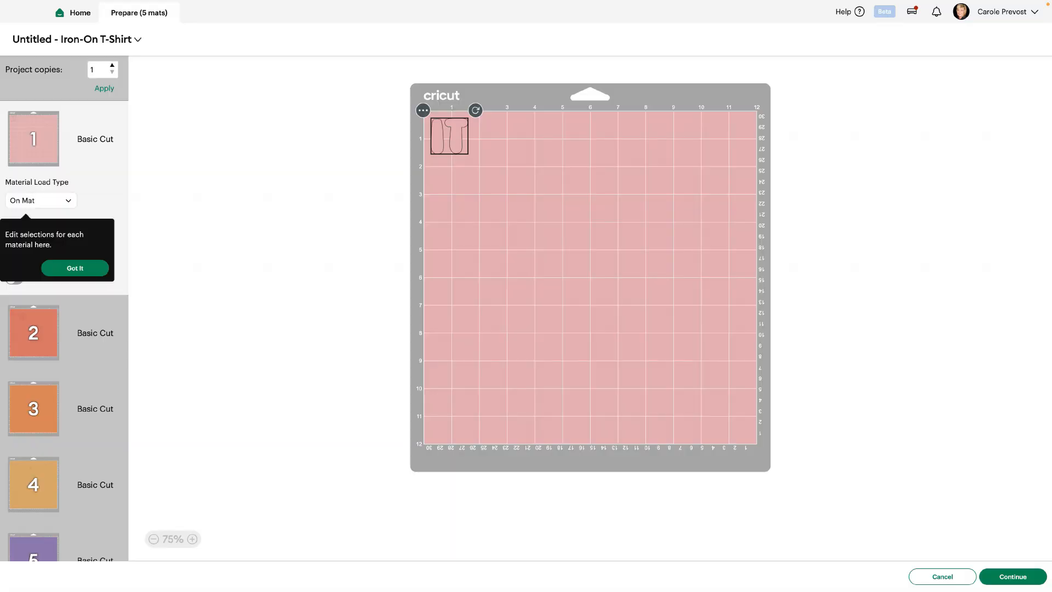
scroll(64, 331, down, 1)
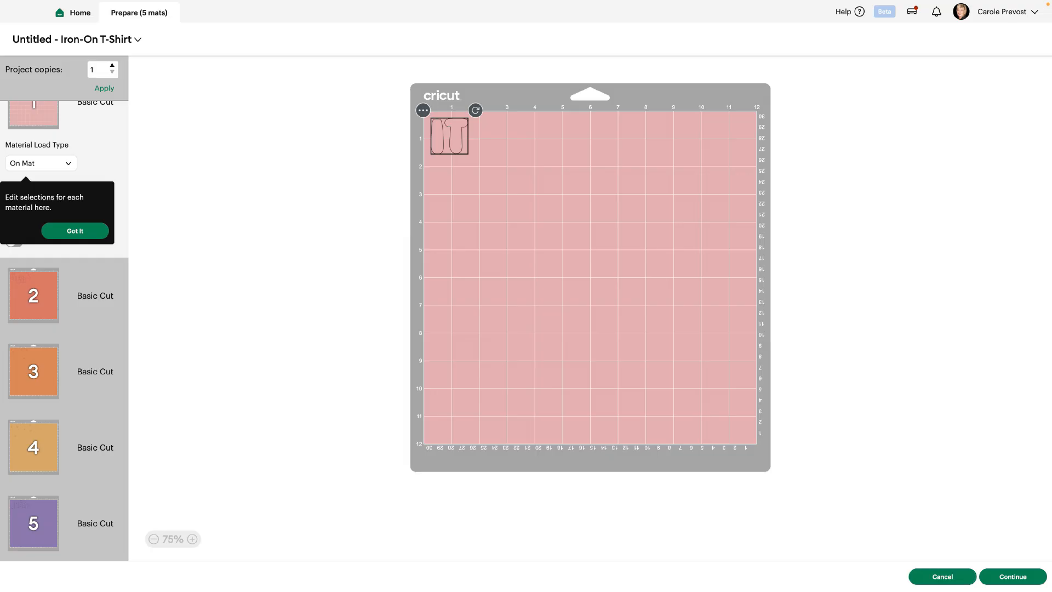
click(942, 576)
- Move the Creep It Real design outside the design area and add the three-line orange, red and yellow HALLOWEEN image
click(178, 221)
drag(178, 220, 684, 468)
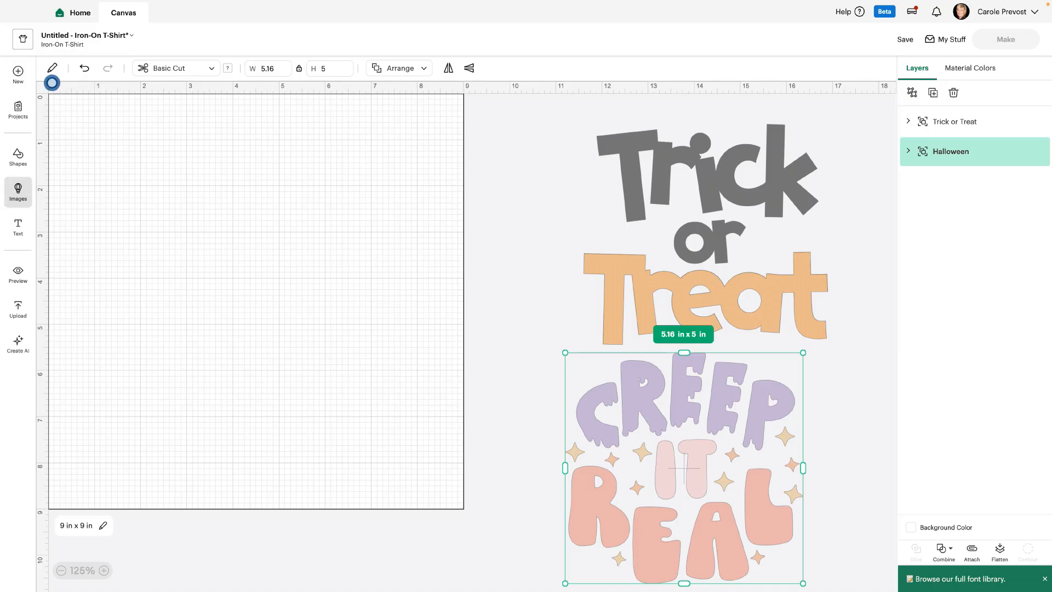
click(18, 191)
scroll(118, 328, down, 5)
scroll(118, 329, down, 10)
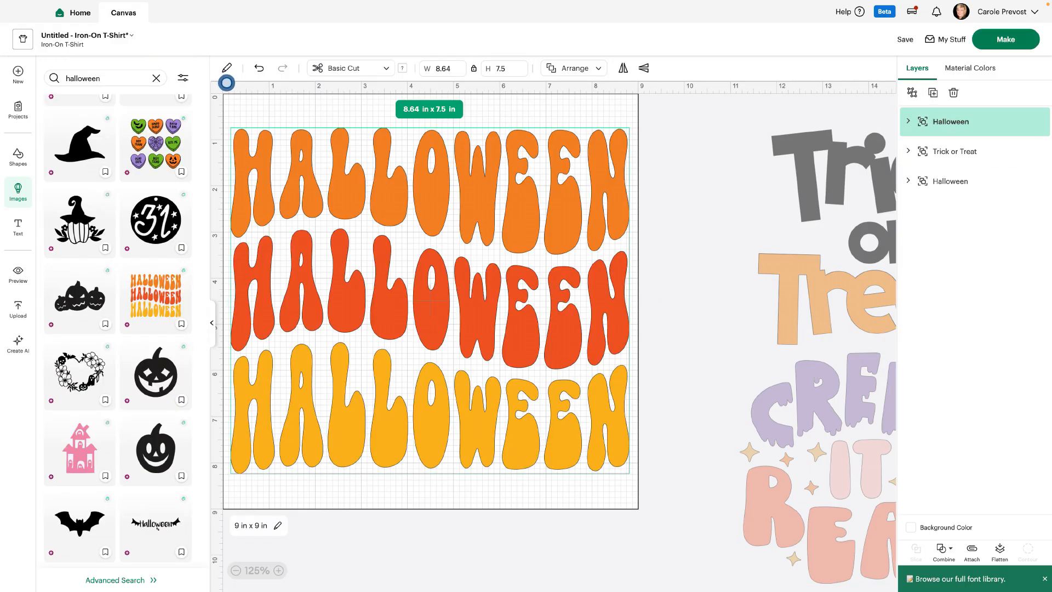
- Place the HALLOWEEN design partly outside the design area and preview each of its cut mats using On Mat loading, 12 in x 12 in
click(212, 323)
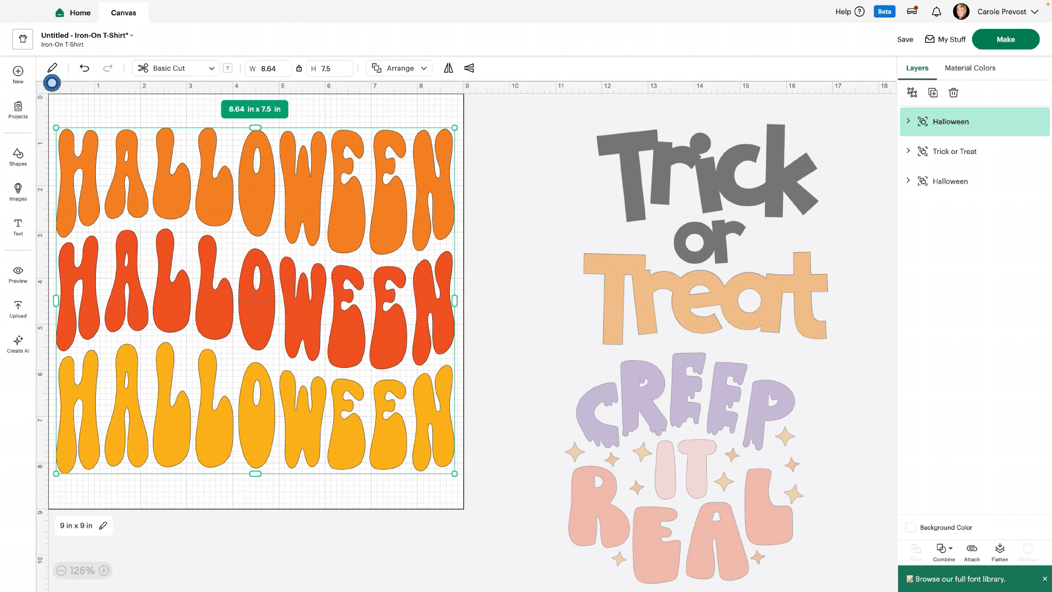
drag(225, 307, 395, 300)
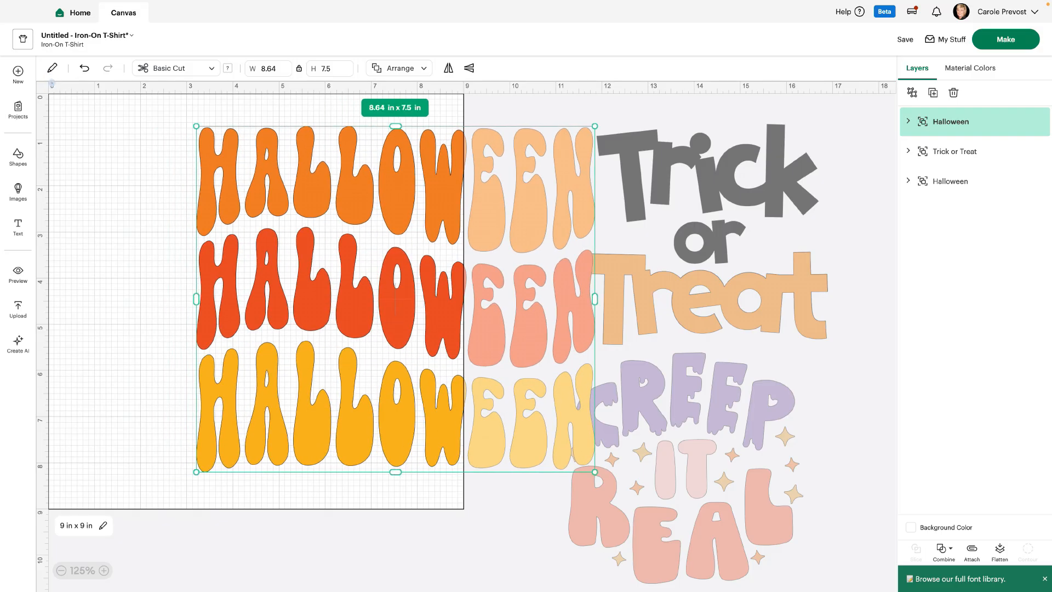
click(1005, 39)
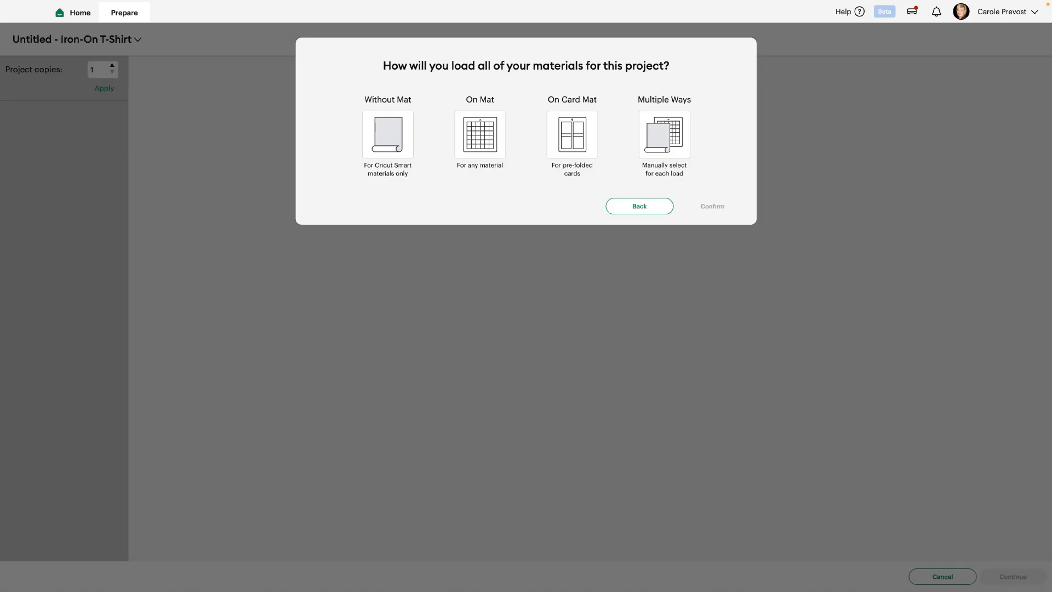
click(480, 134)
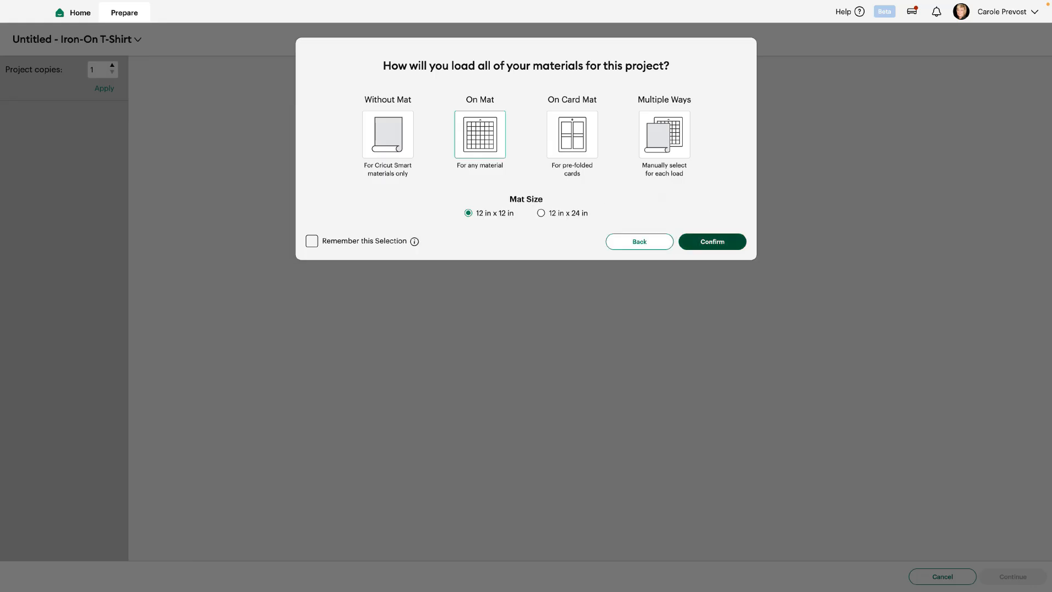
click(712, 242)
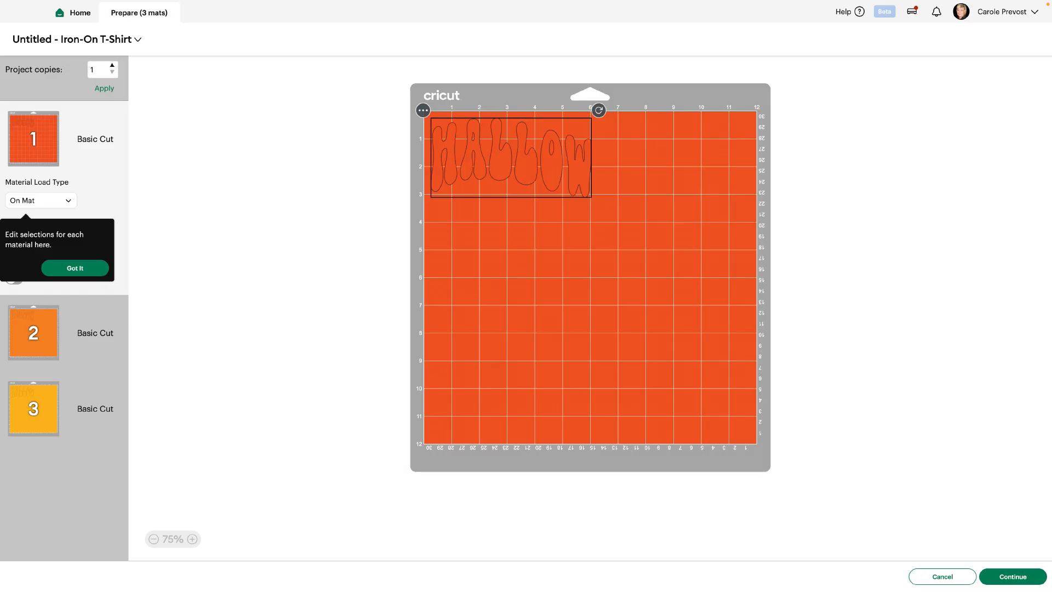
click(34, 332)
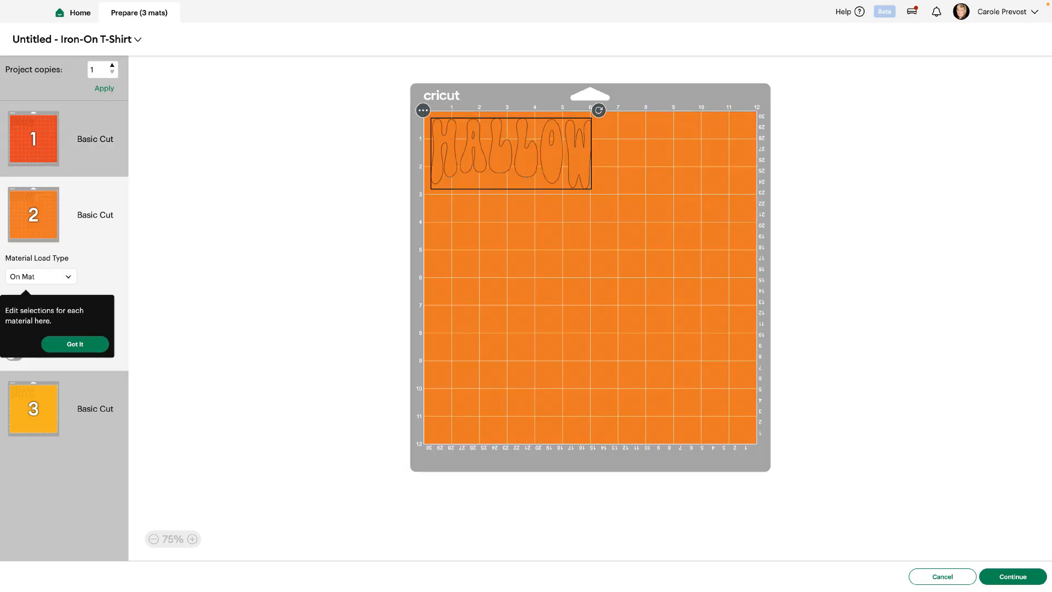
click(49, 417)
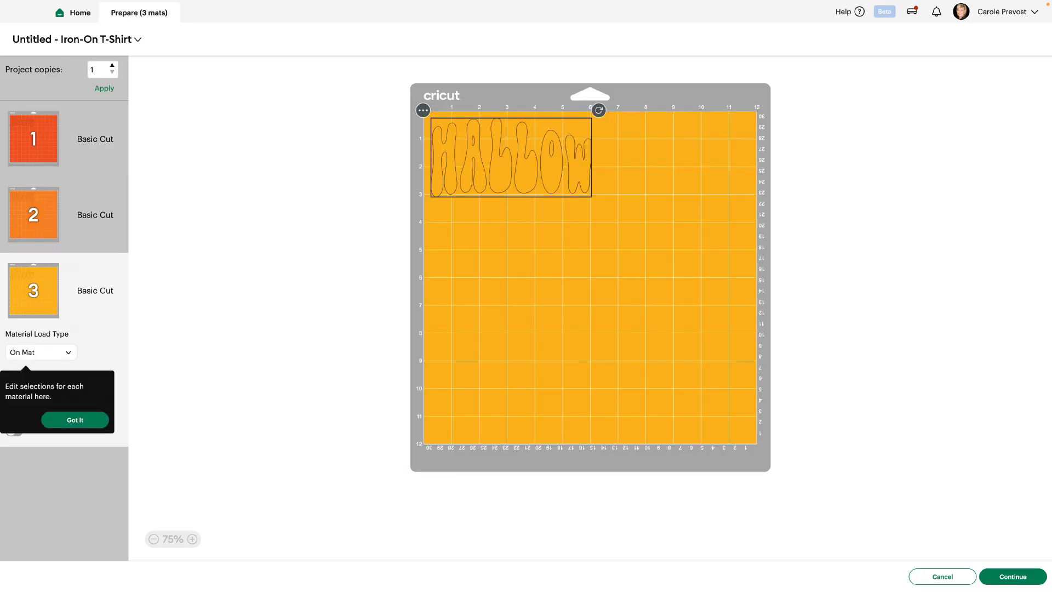
click(34, 139)
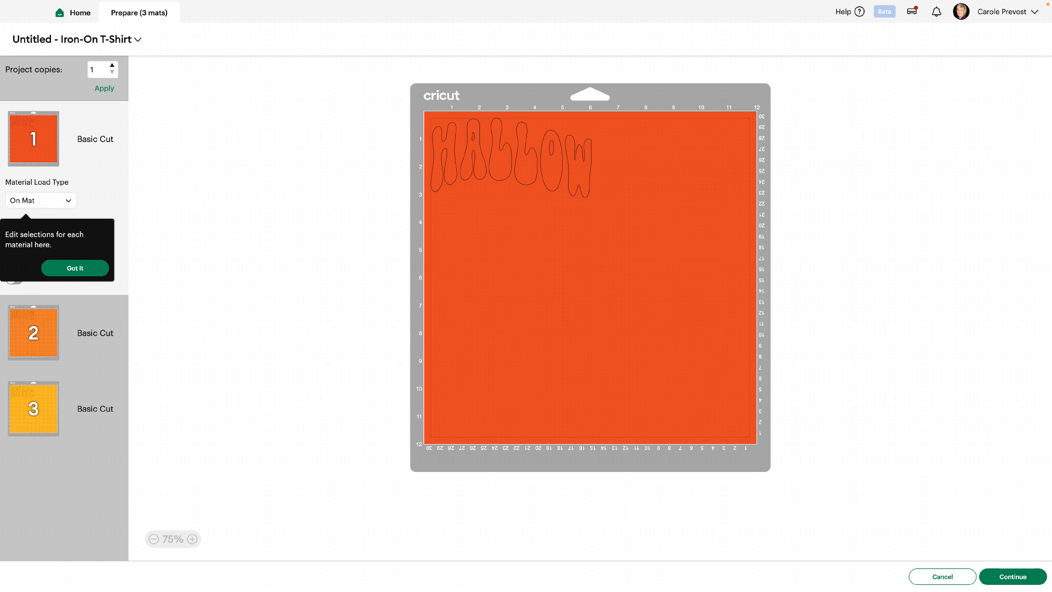
click(942, 577)
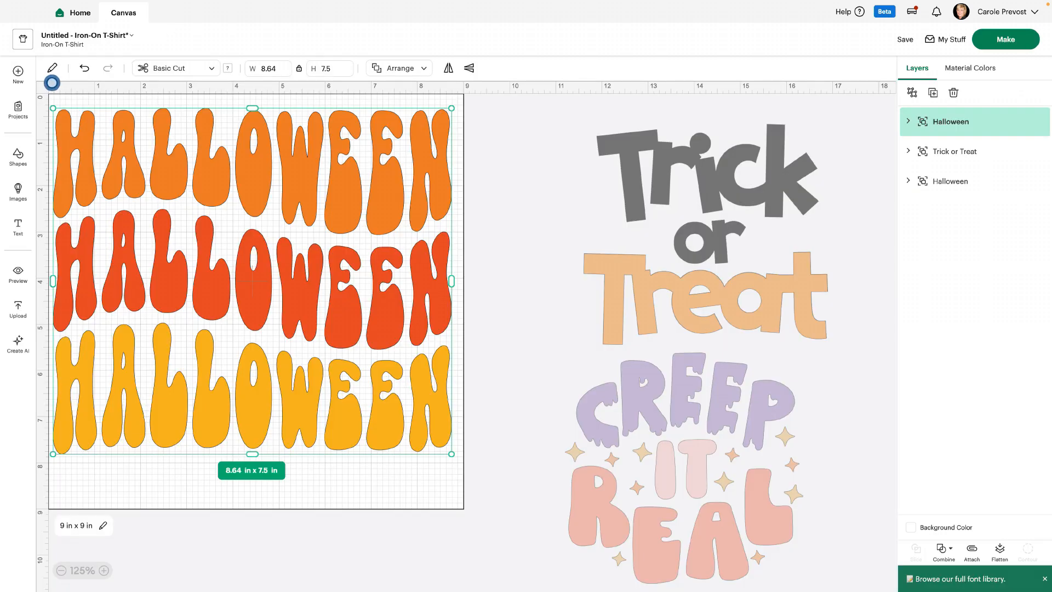
- Delete the Trick or Treat and Creep It Real designs lying outside the design area
click(955, 151)
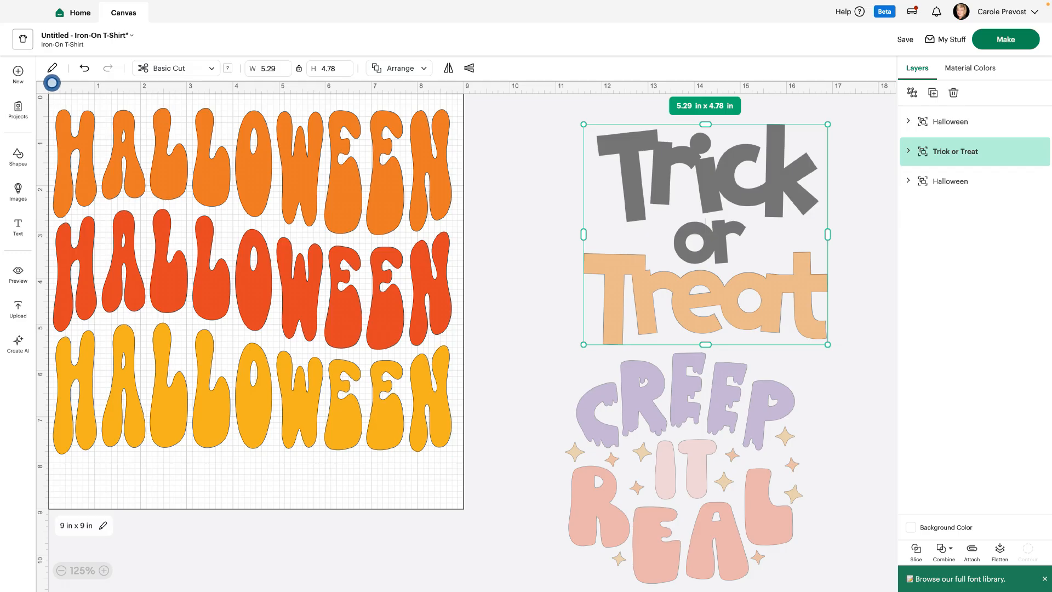
click(953, 92)
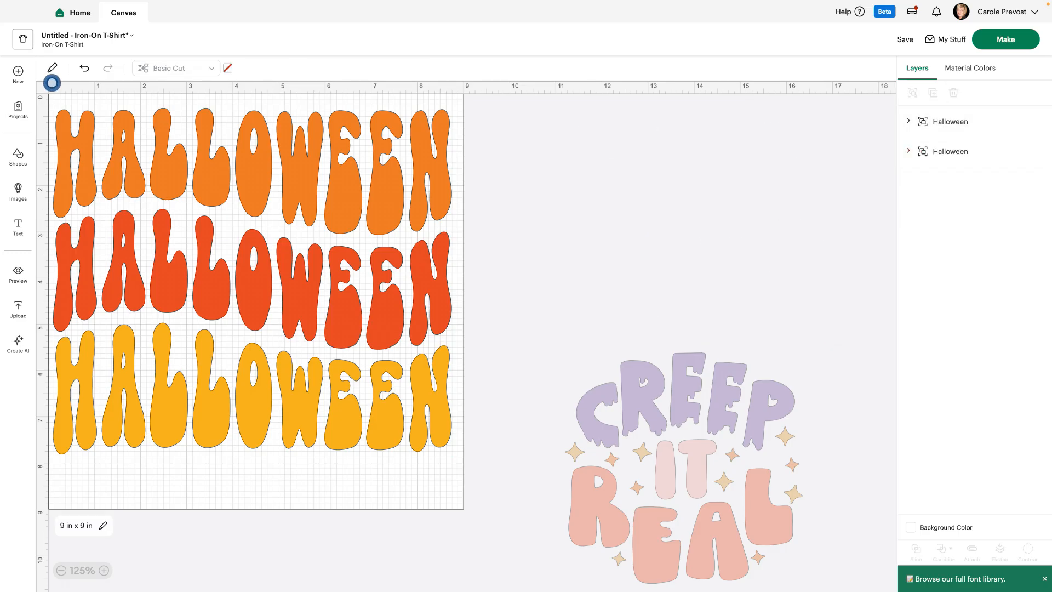
click(954, 151)
click(953, 92)
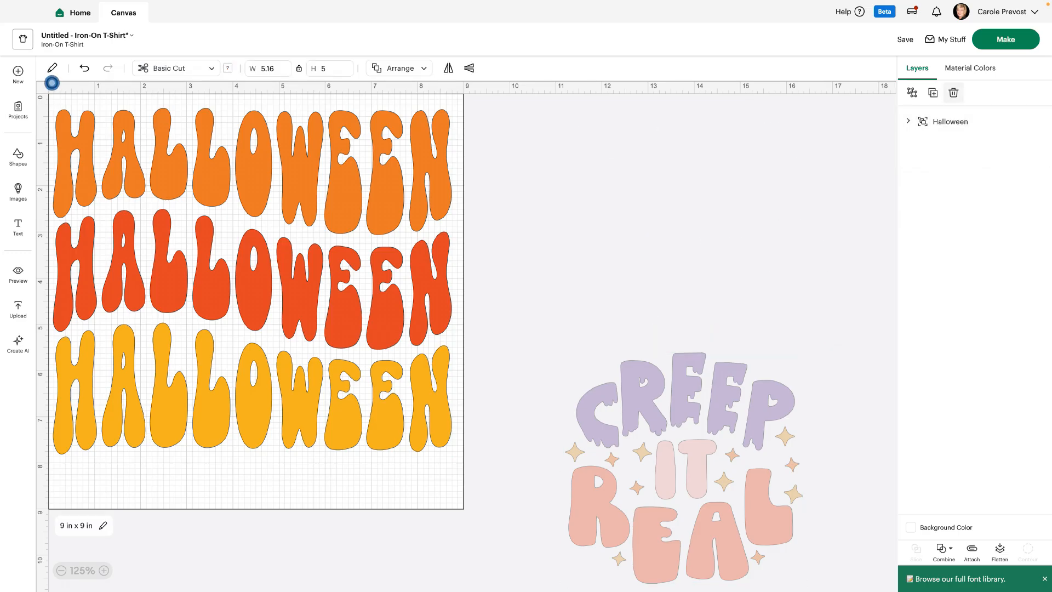
- Show the selected HALLOWEEN design on the T-shirt preview and enlarge the preview
click(953, 121)
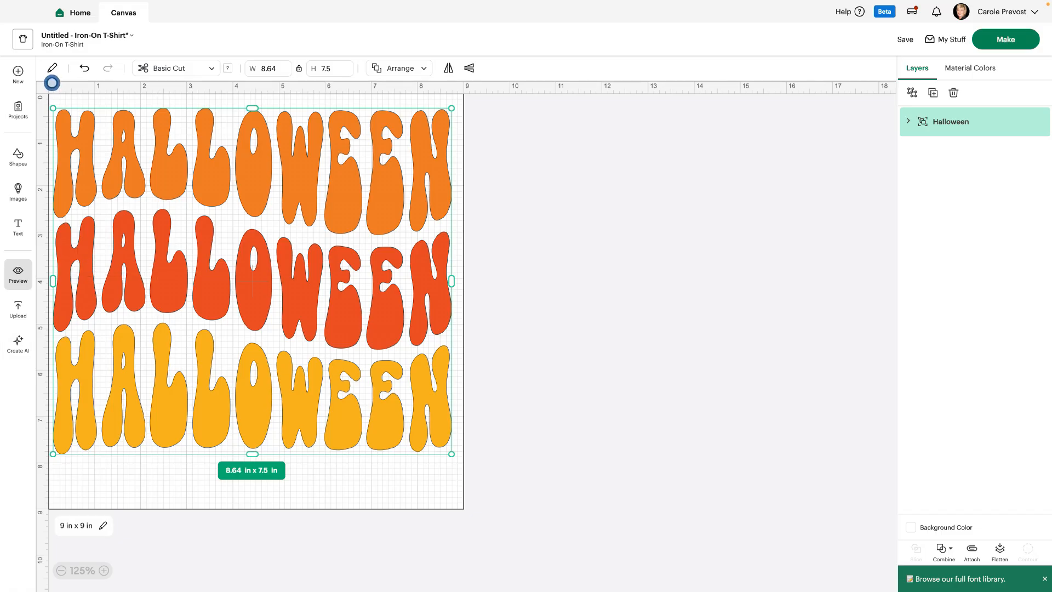
click(18, 274)
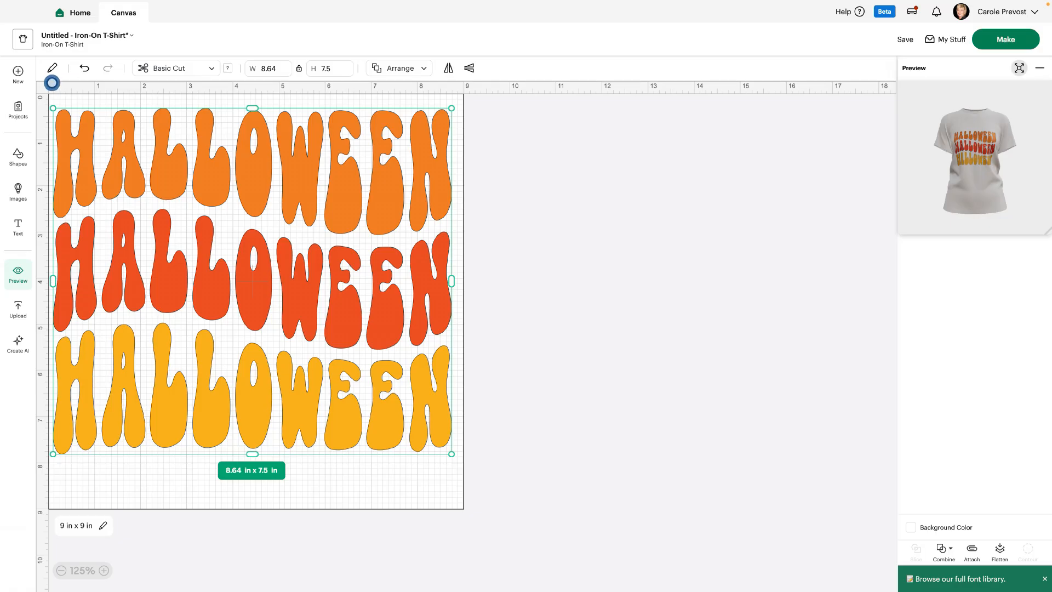
click(1018, 68)
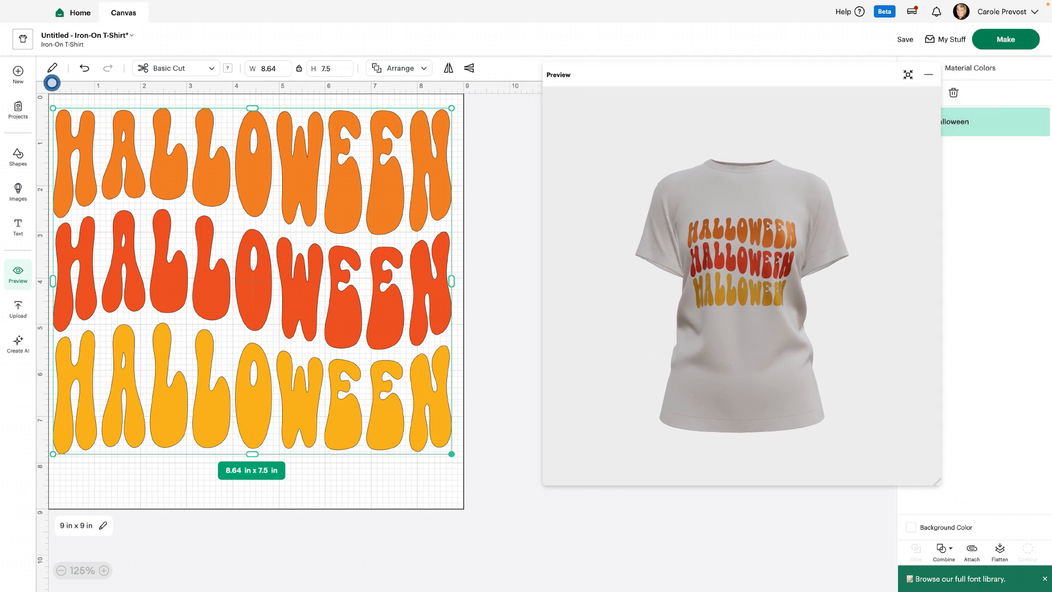
- Resize the HALLOWEEN design to about 7.04 in x 6.11 in and position it in the upper part of the design area
drag(451, 454, 326, 345)
drag(190, 226, 246, 234)
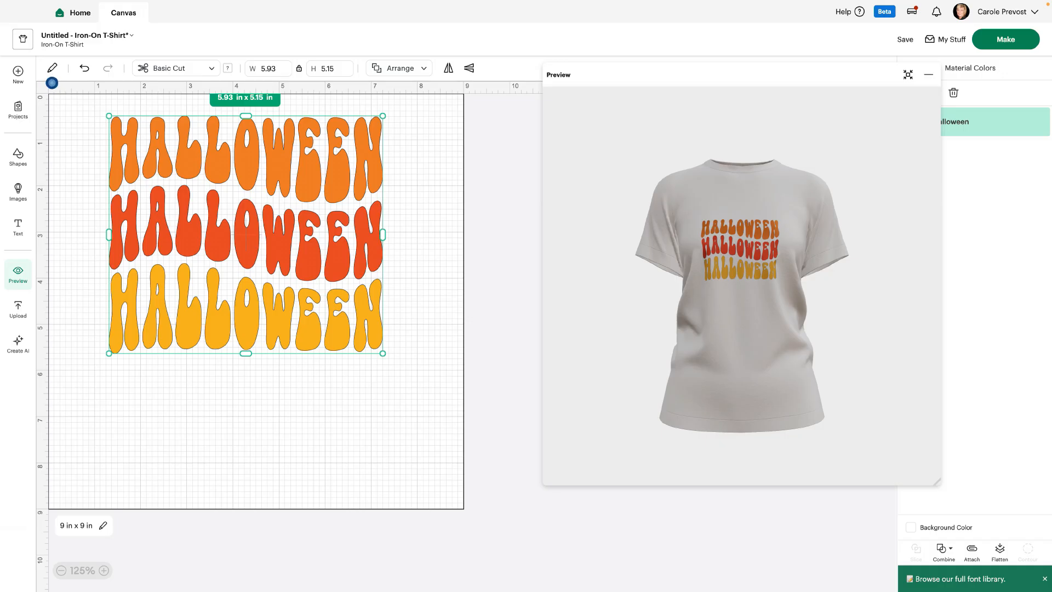
drag(382, 353, 434, 397)
drag(270, 256, 262, 251)
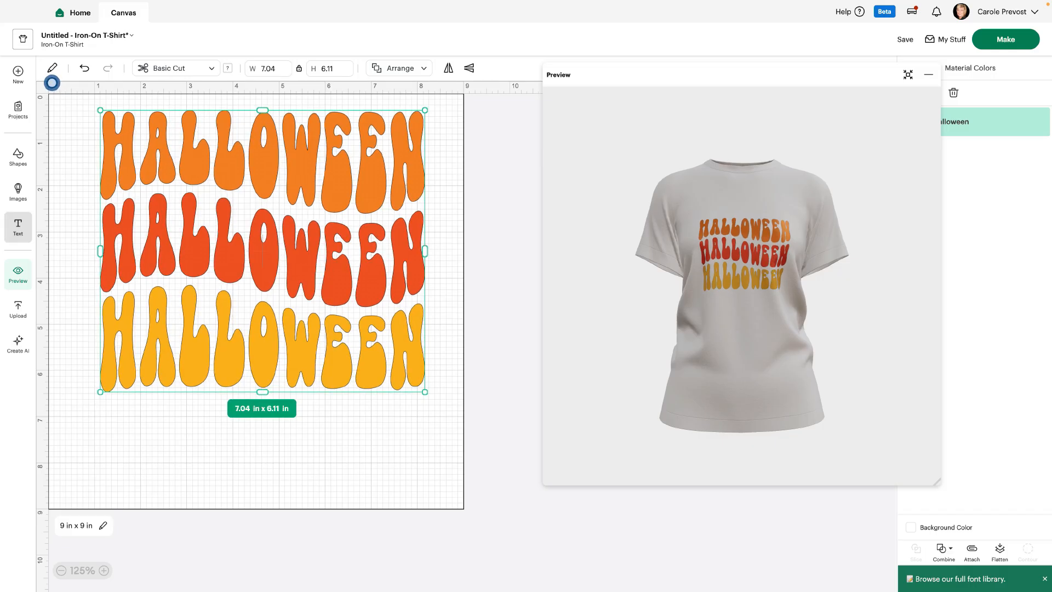
- Add a text object below the HALLOWEEN design, search fonts for "halloween" and apply BFC Frighty Night
click(18, 226)
drag(259, 302, 356, 496)
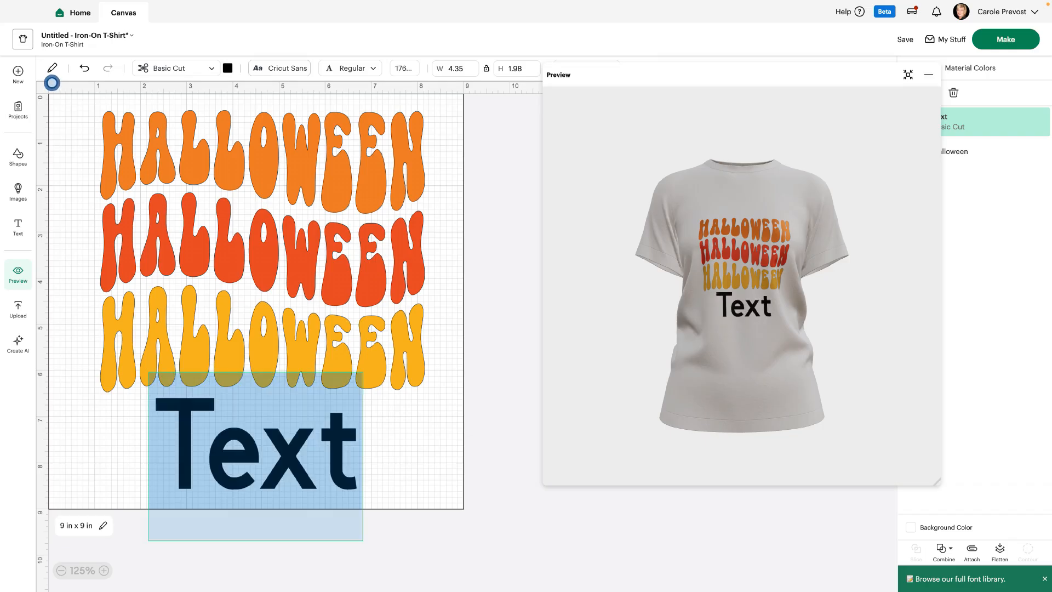
click(280, 68)
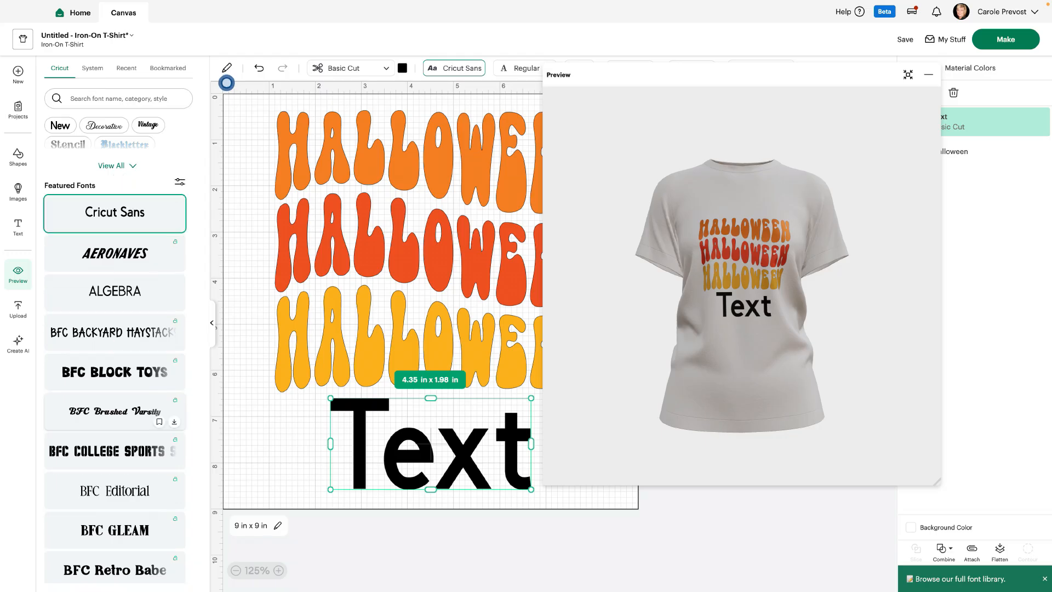
click(109, 98)
text(halloween)
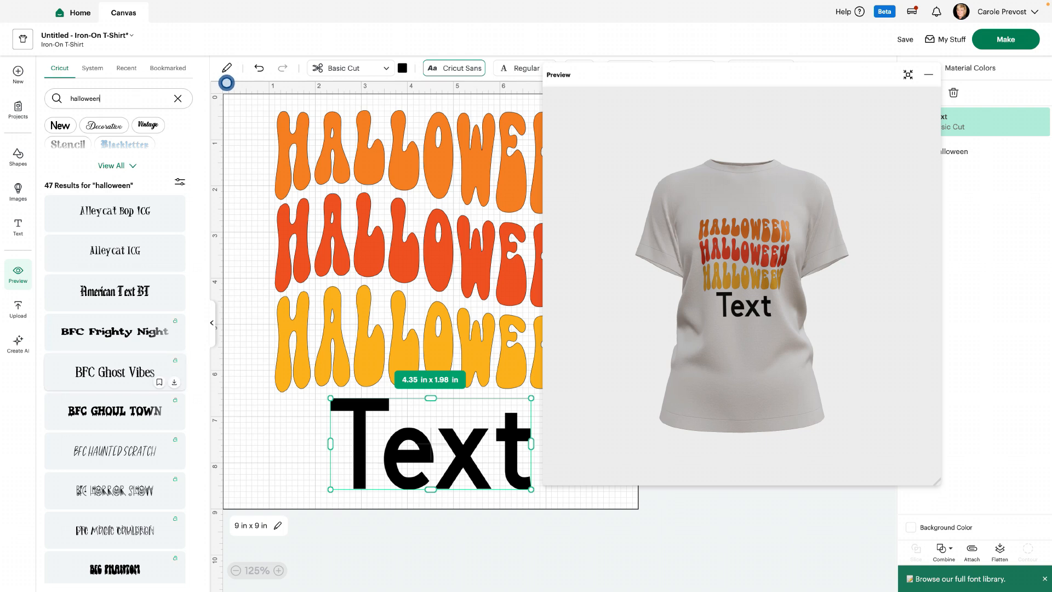
click(115, 331)
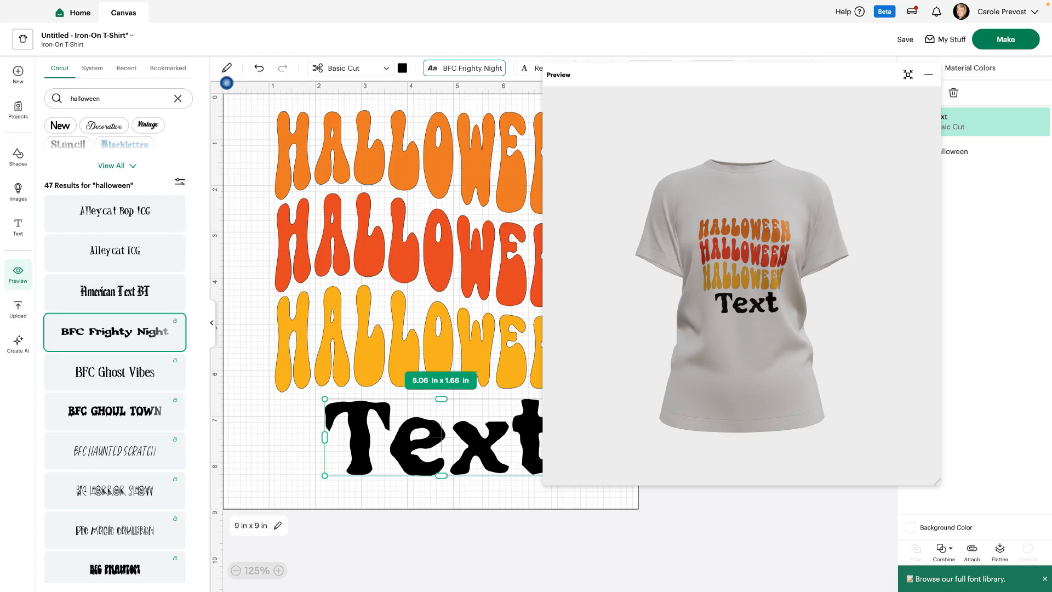
click(211, 323)
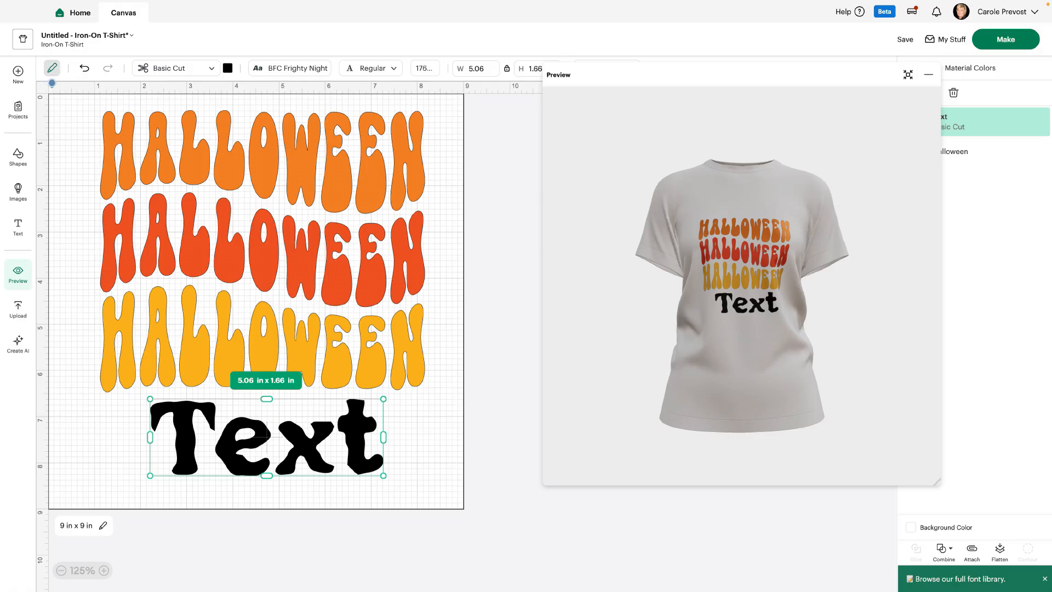
- Turn wrapping on for the new text object and switch it to Shrink Text
click(52, 68)
click(158, 254)
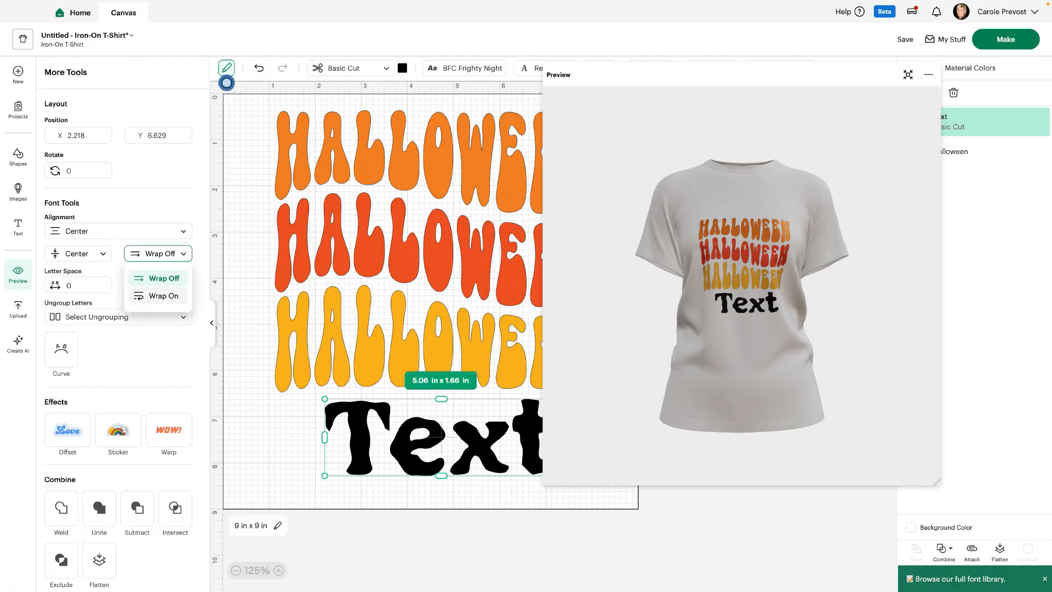
click(164, 296)
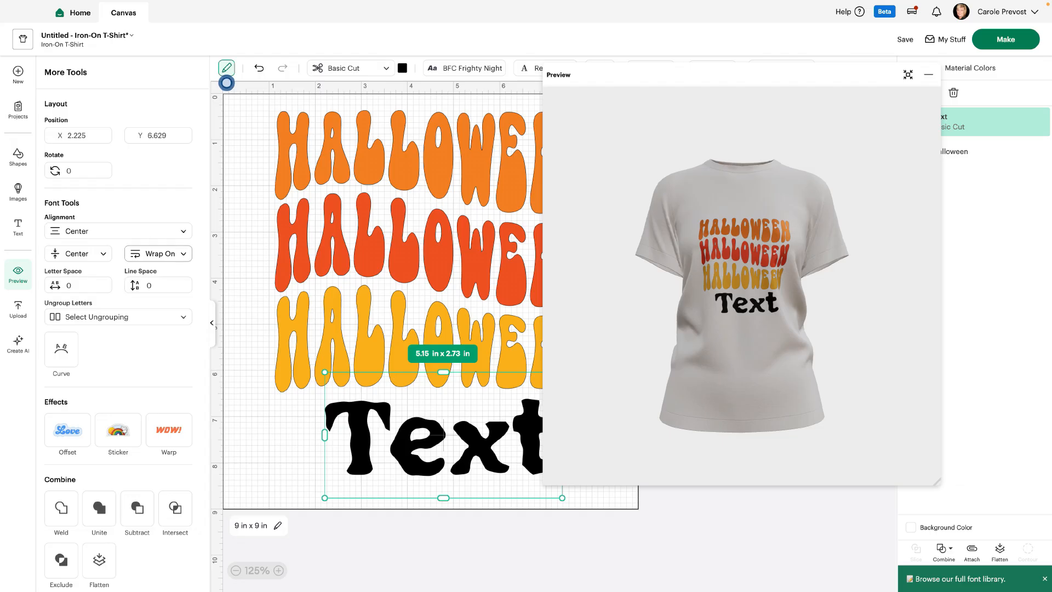
click(158, 254)
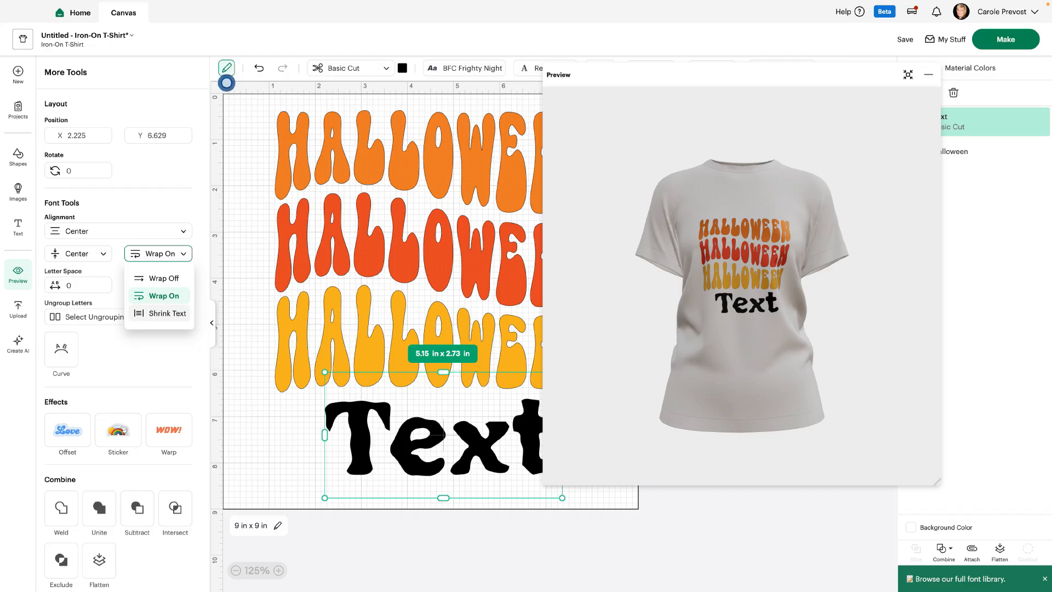
click(160, 313)
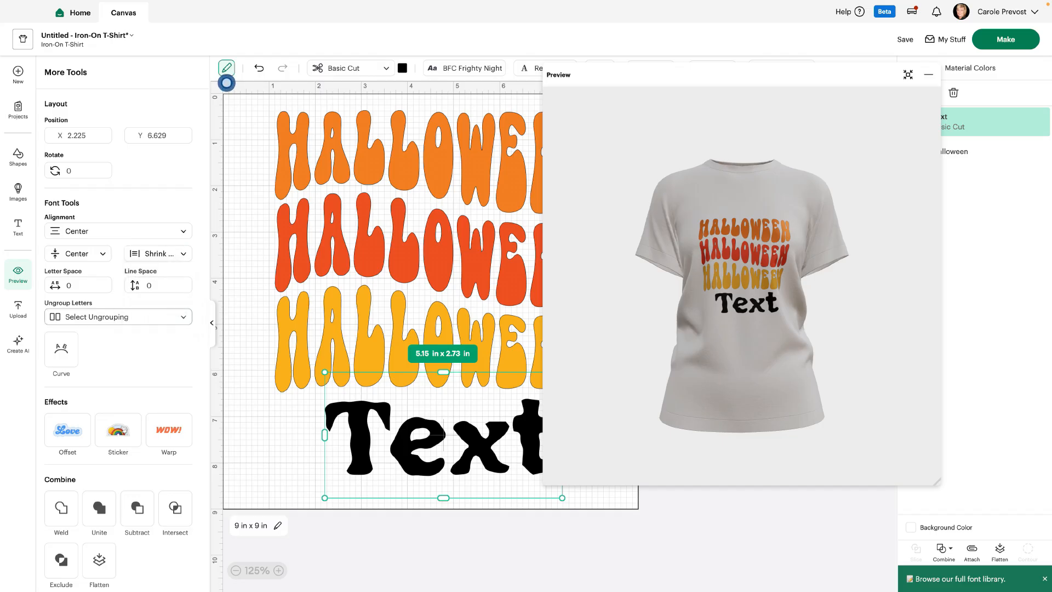
- Move the text object under the HALLOWEEN design and replace its wording with "trick or" and "treat" on two lines
drag(444, 432, 381, 433)
double_click(381, 432)
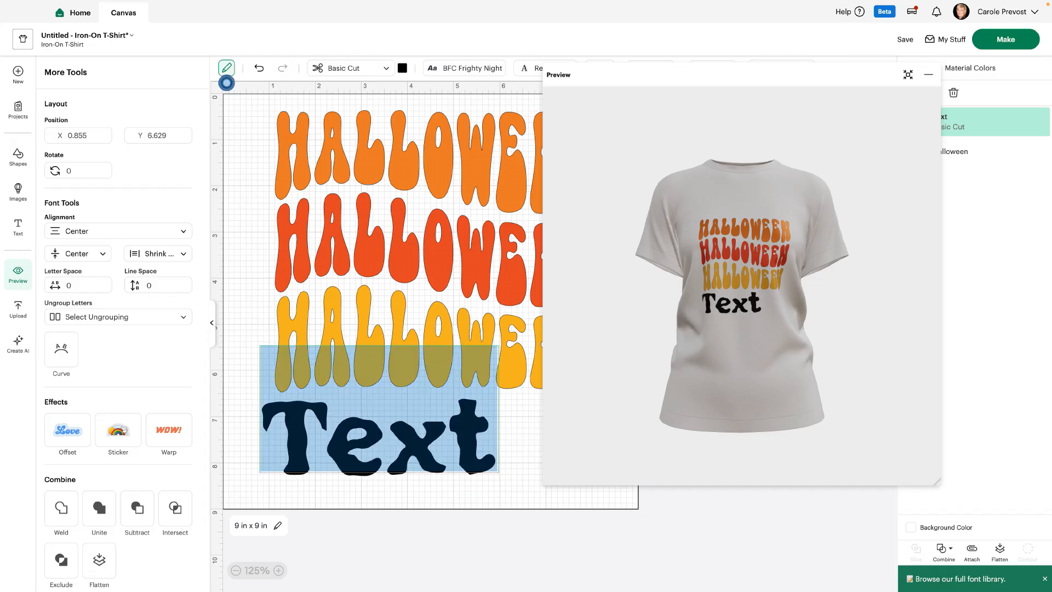
text(trick)
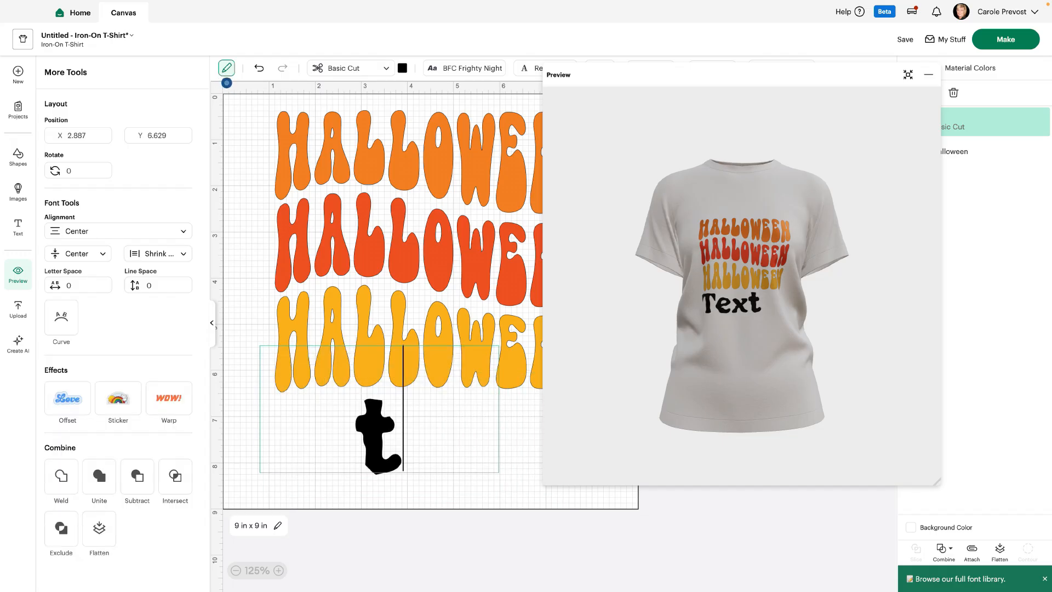
text( or)
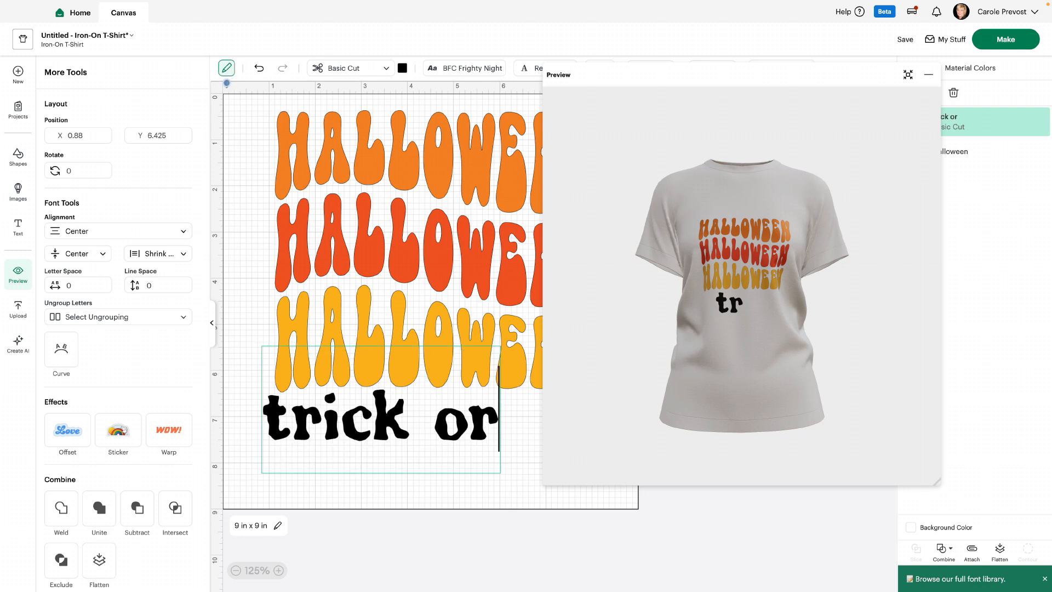
key(Return)
text(treat)
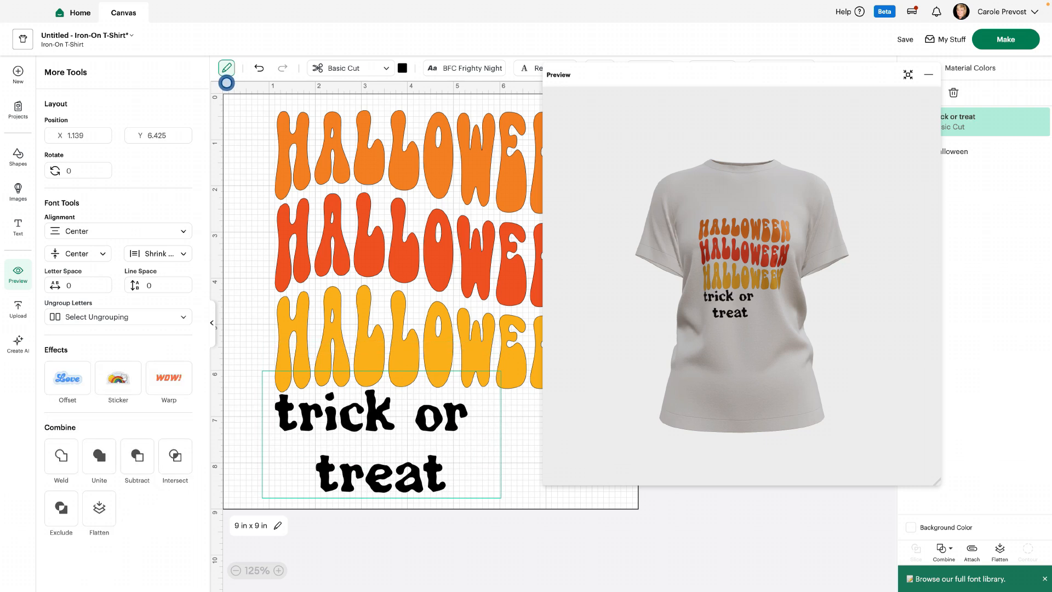
key(Escape)
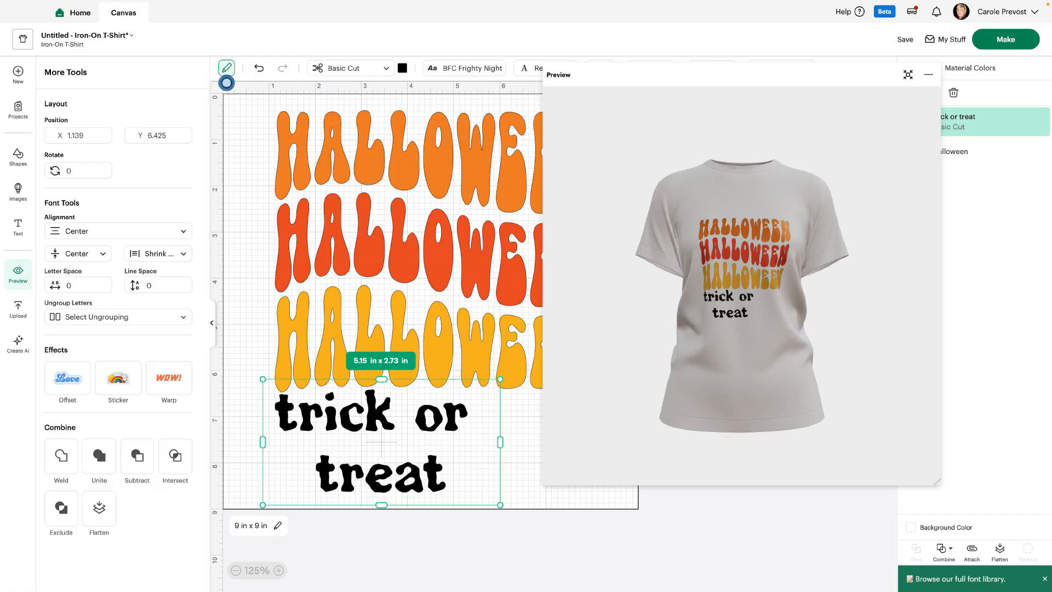
- Widen the "trick or treat" text box to about 6.95 in and set its line space to -2.5
drag(381, 441, 418, 442)
click(158, 285)
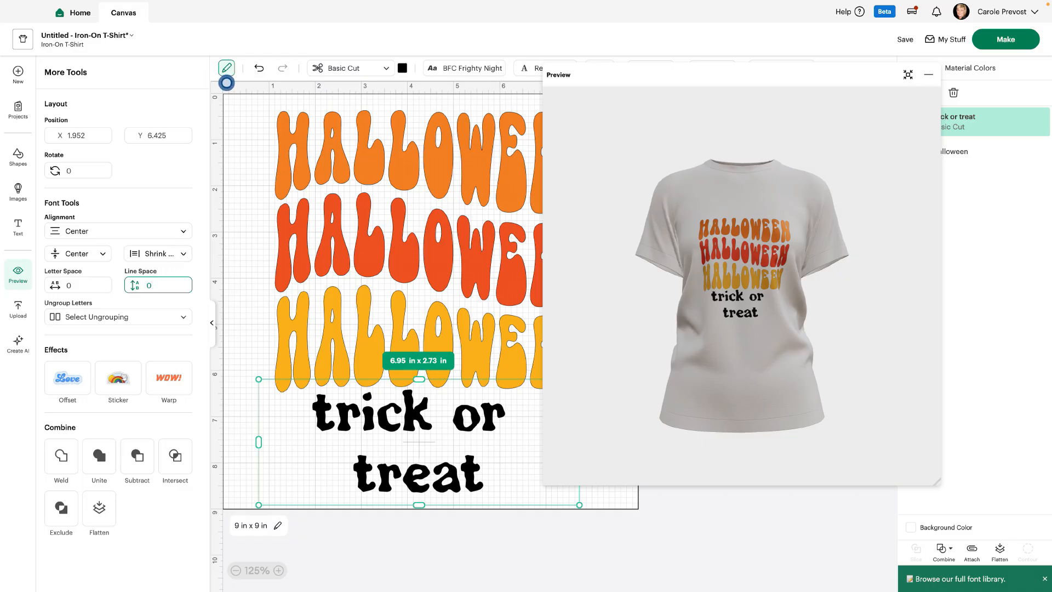
key(Down)
key(Down)
key(Down)
key(Down)
key(Down)
key(Down)
key(Down)
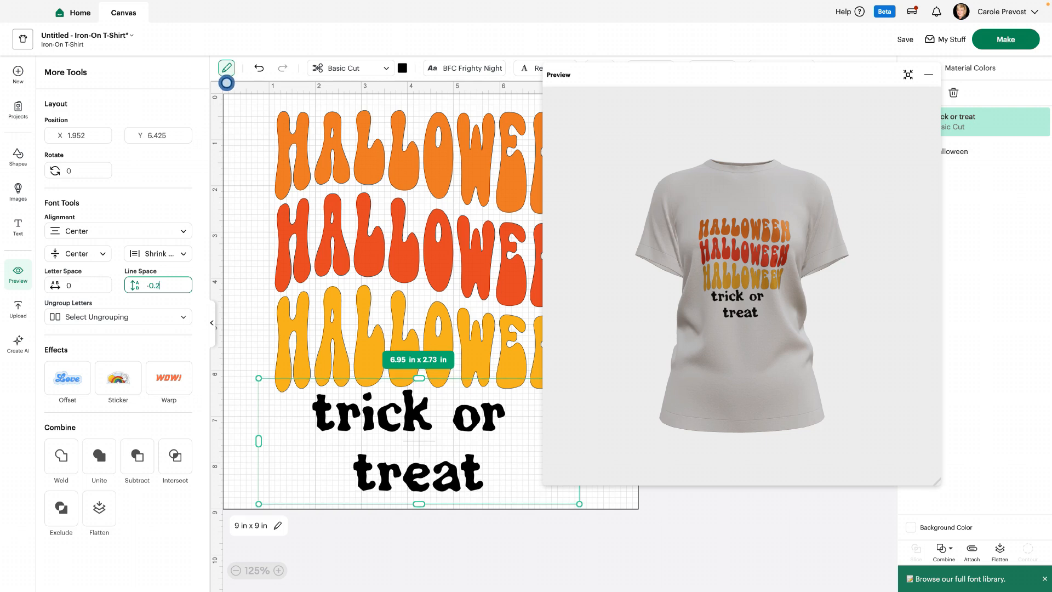
key(Down)
key(Down)
key(Down)
key(Down)
key(Down)
key(Down)
key(Down)
key(Down)
key(Down)
key(Down)
key(Down)
key(Down)
key(Down)
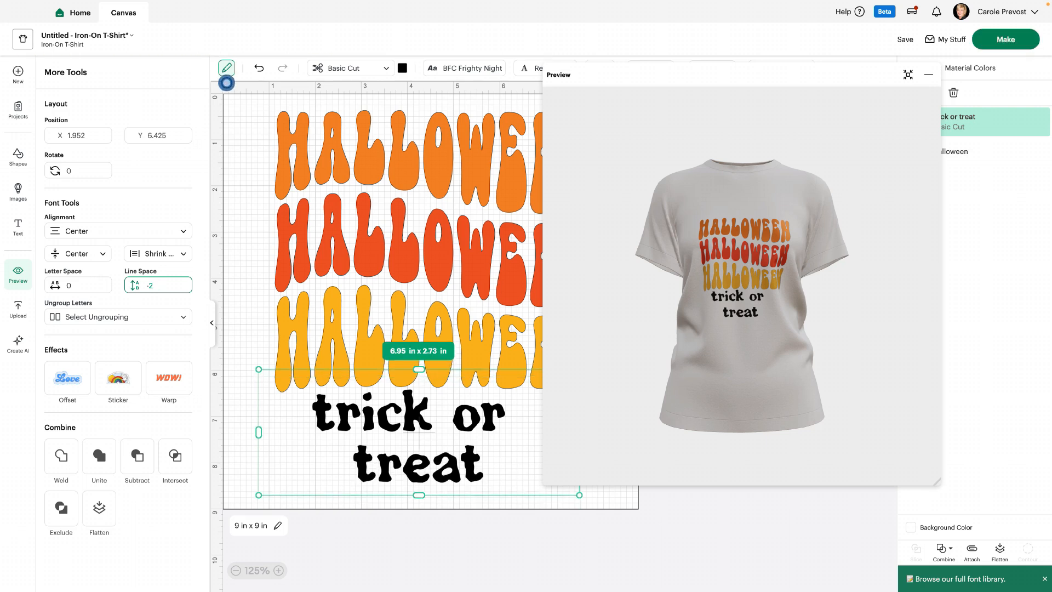
key(Down)
key(Down)
key(Down)
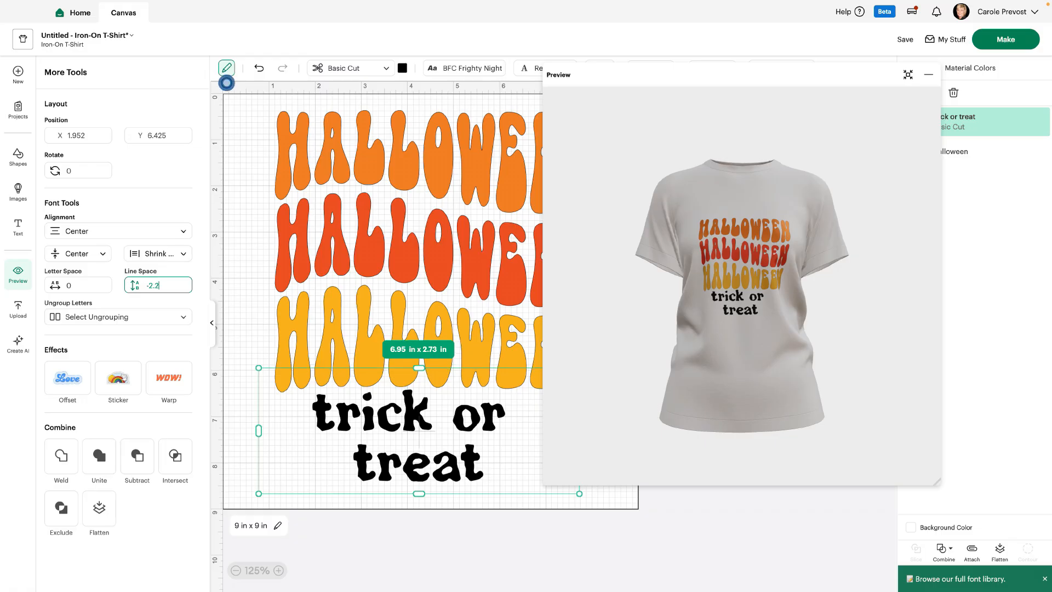
key(Up)
key(Up)
key(Up)
key(Up)
key(Up)
key(Up)
key(Up)
key(Up)
key(Up)
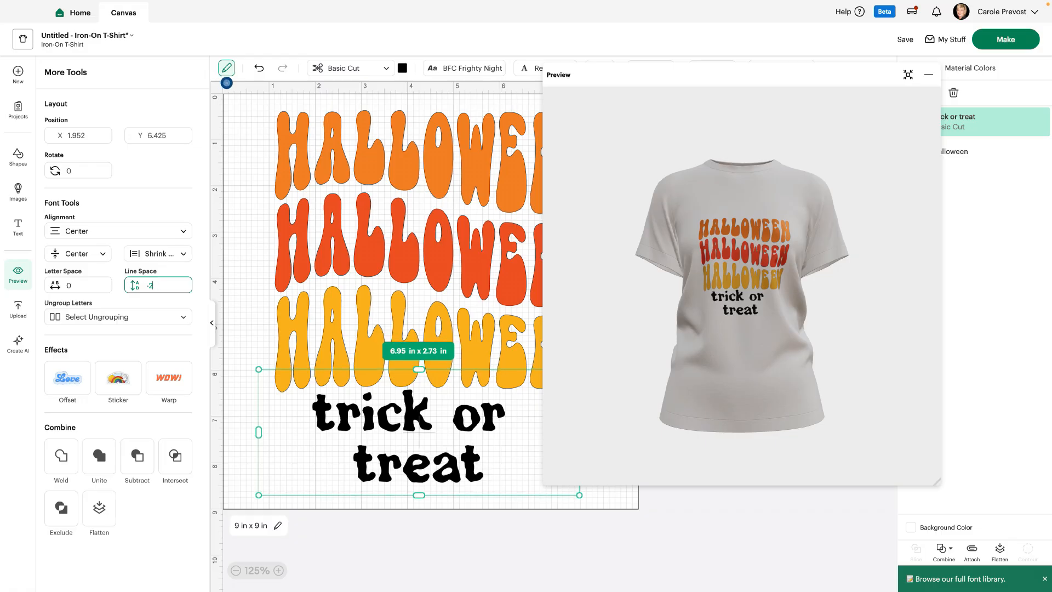
key(Up)
key(Up)
key(Up)
key(Up)
key(Up)
key(Up)
key(Up)
key(Up)
key(Up)
key(Up)
key(Up)
key(Up)
key(Up)
key(Up)
key(Up)
key(Up)
key(Up)
key(Up)
key(Up)
key(Up)
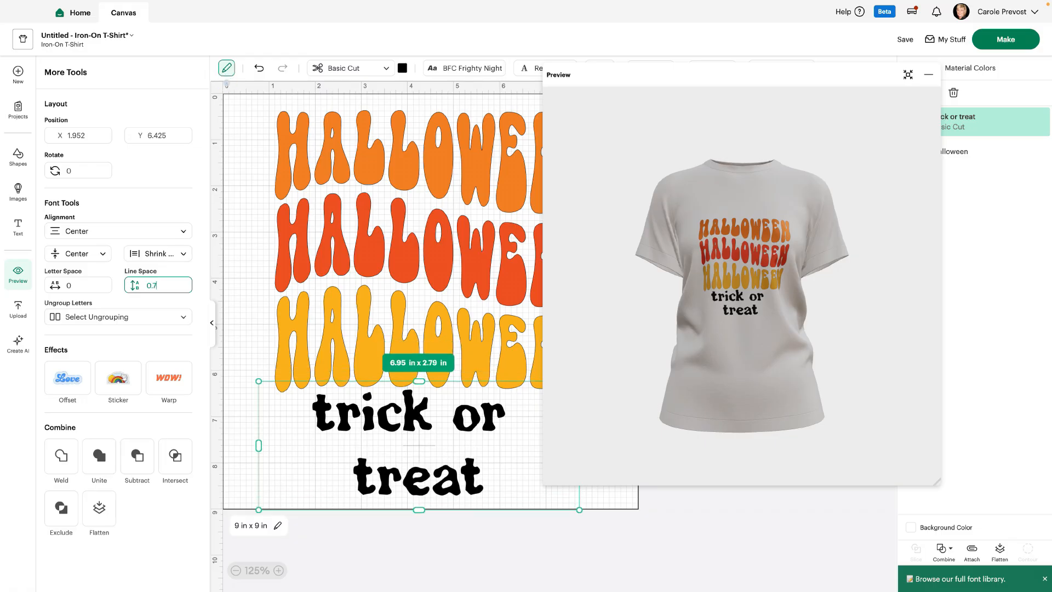
key(Down)
key(Down)
key(Down)
key(Down)
key(Down)
key(Down)
key(Down)
key(Down)
key(Down)
key(Down)
key(Down)
key(Down)
key(Down)
key(Down)
key(Down)
key(Down)
key(Down)
key(Down)
key(Down)
key(Down)
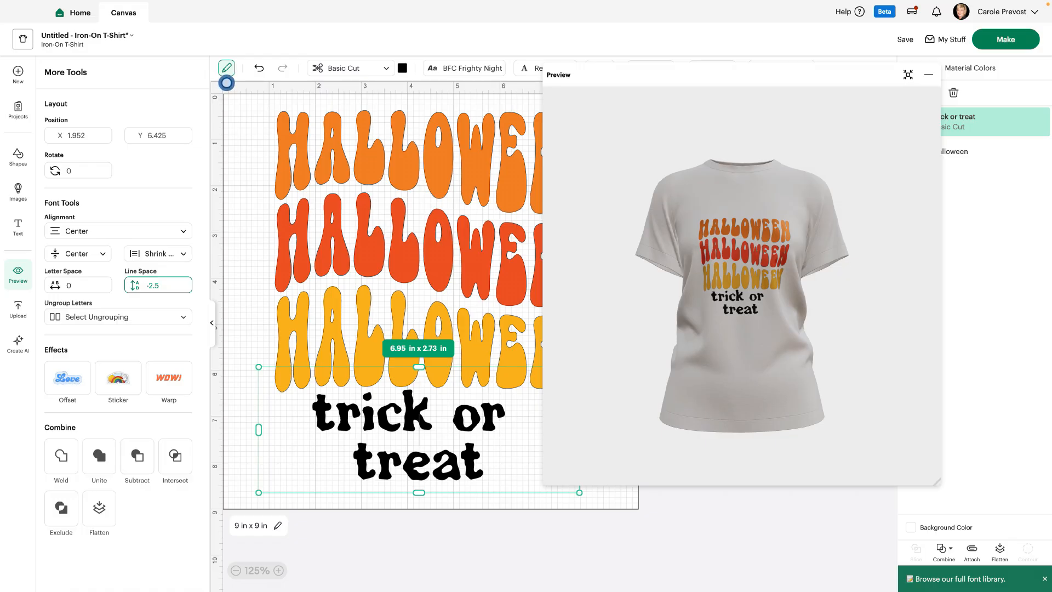
- Enlarge the "trick or treat" text box to about 8.97 in x 3.52 in and fit it with the HALLOWEEN design inside the design area
drag(579, 492, 672, 528)
drag(465, 449, 428, 447)
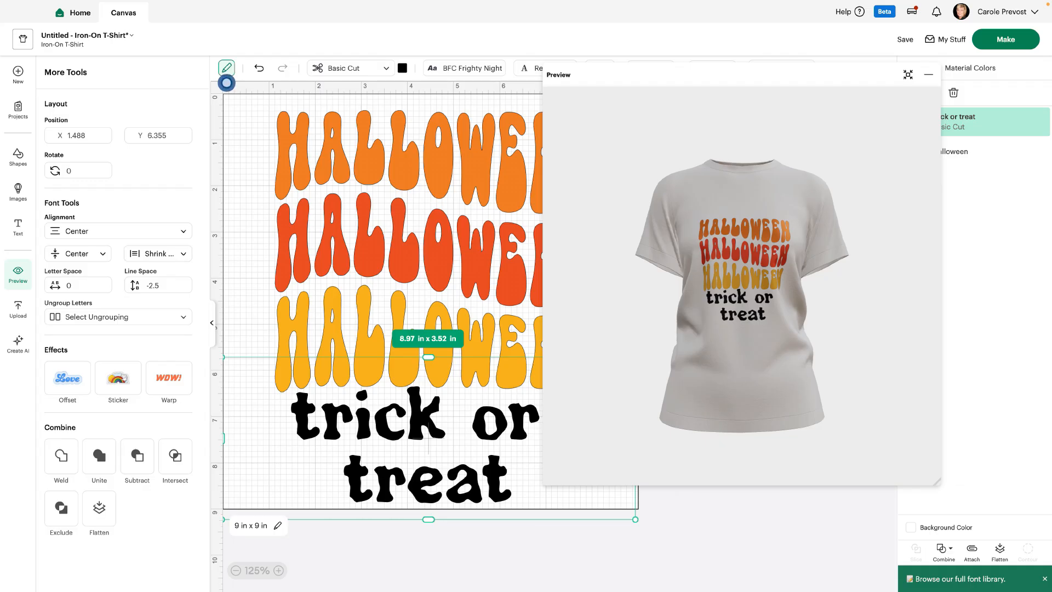
drag(436, 248, 384, 232)
drag(428, 438, 491, 402)
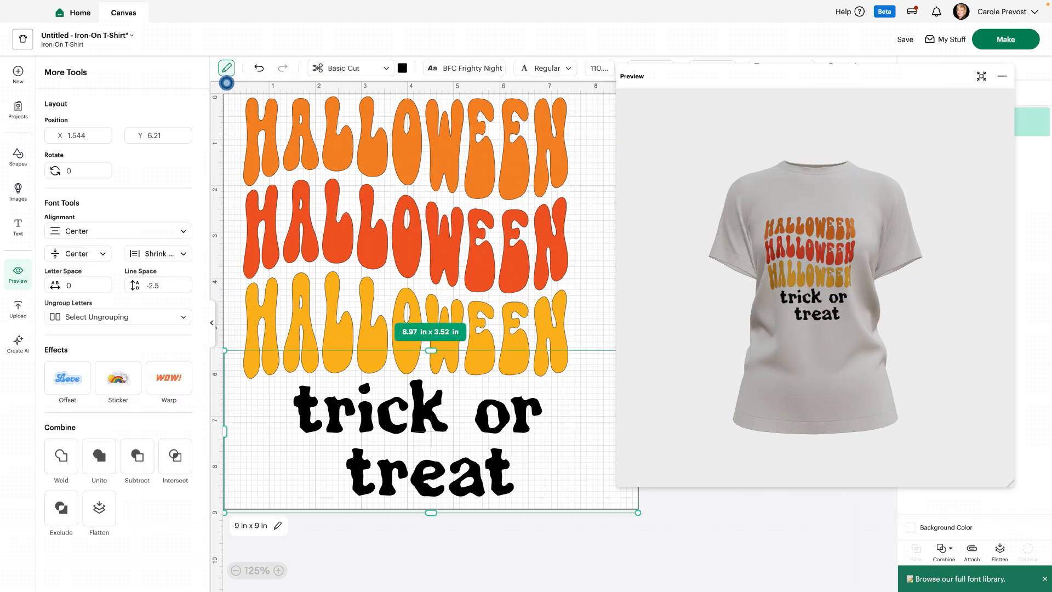
- Center the HALLOWEEN design and the text horizontally on each other and move them together to about X 1.347, Y 0.189
key(super+a)
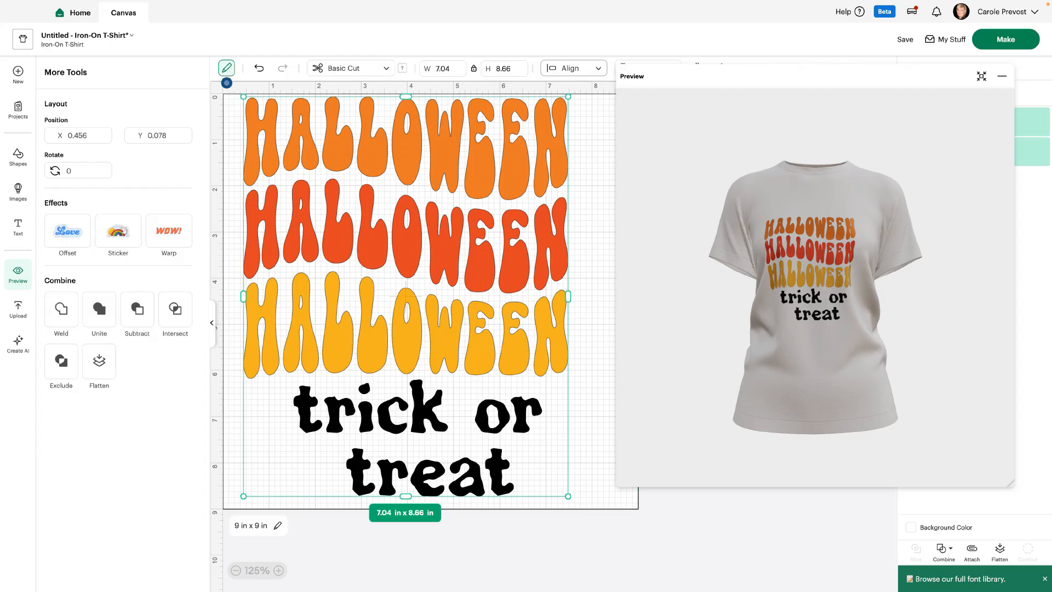
click(574, 68)
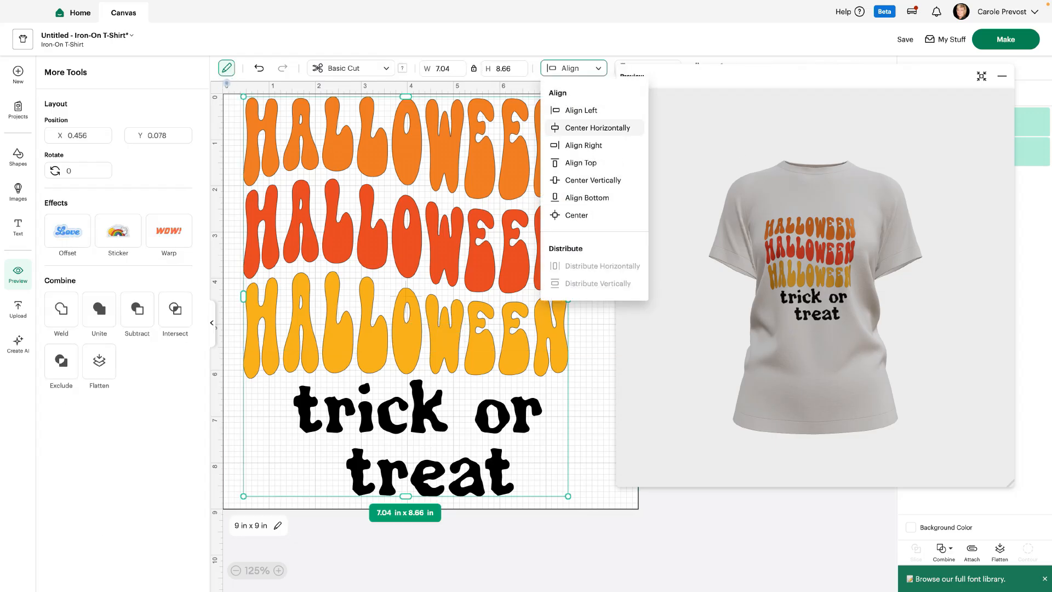
click(595, 128)
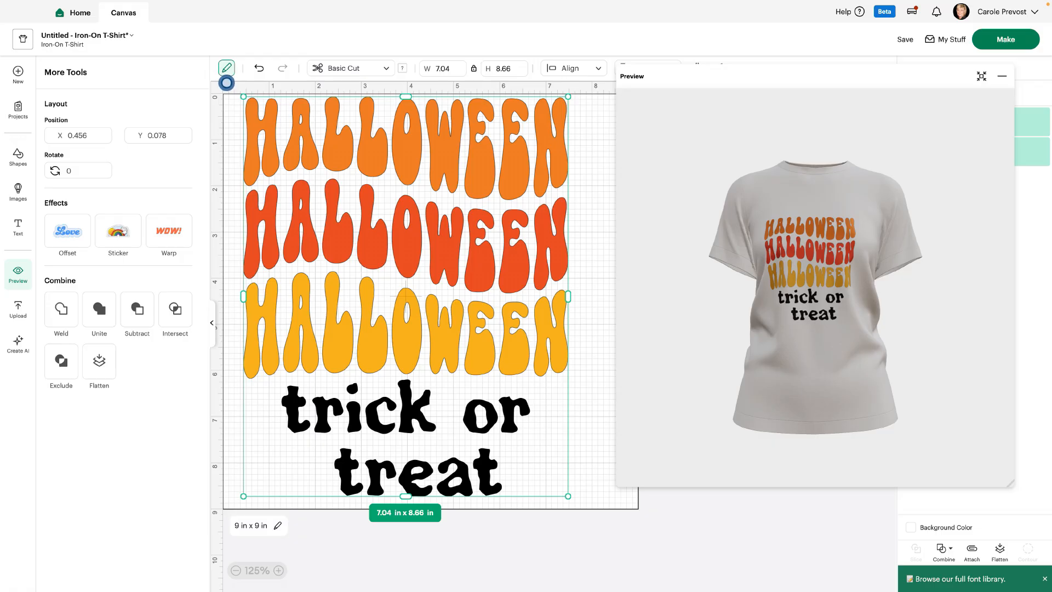
drag(799, 76, 627, 75)
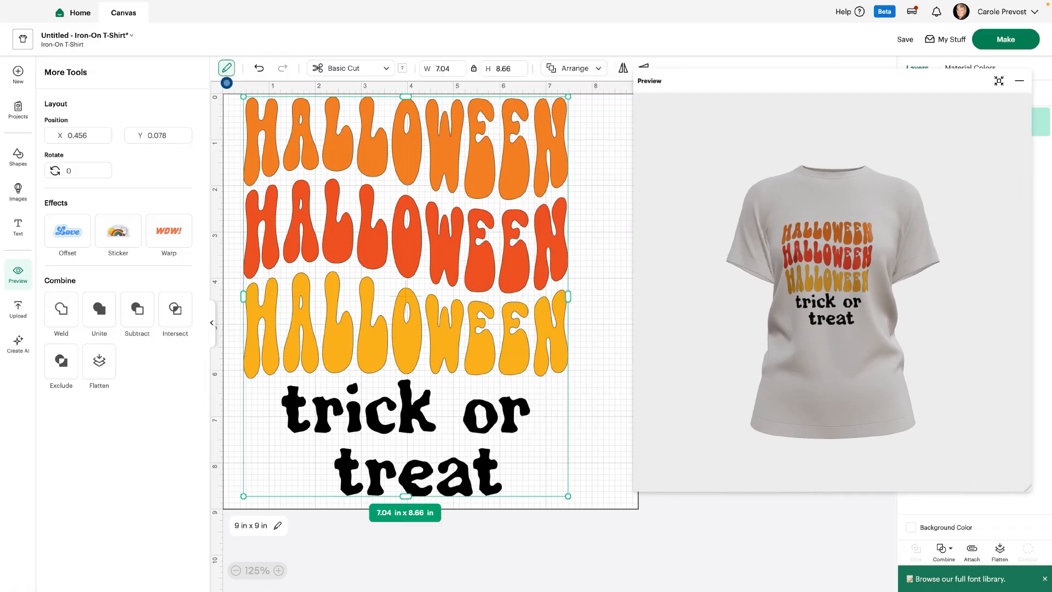
drag(405, 296, 447, 297)
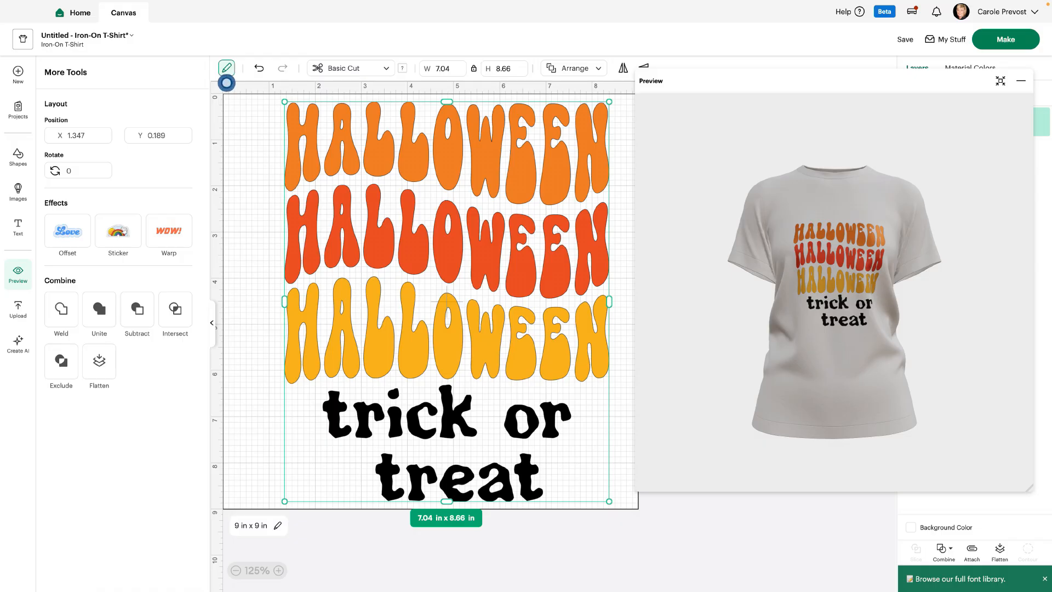
- Open the "trick or treat" text for editing and review its wrap options, keeping Shrink Text
double_click(447, 419)
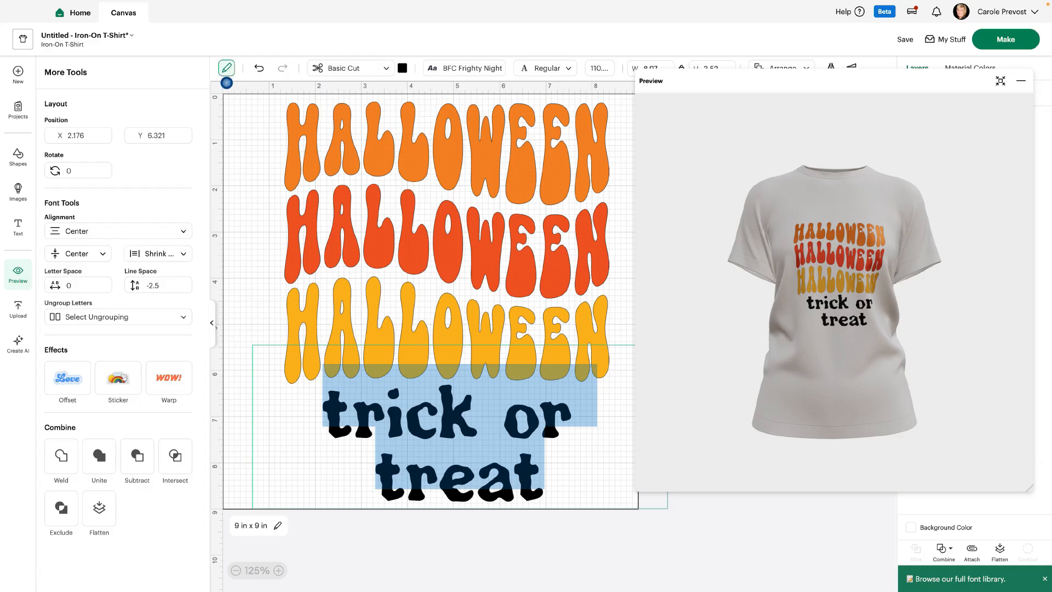
click(543, 468)
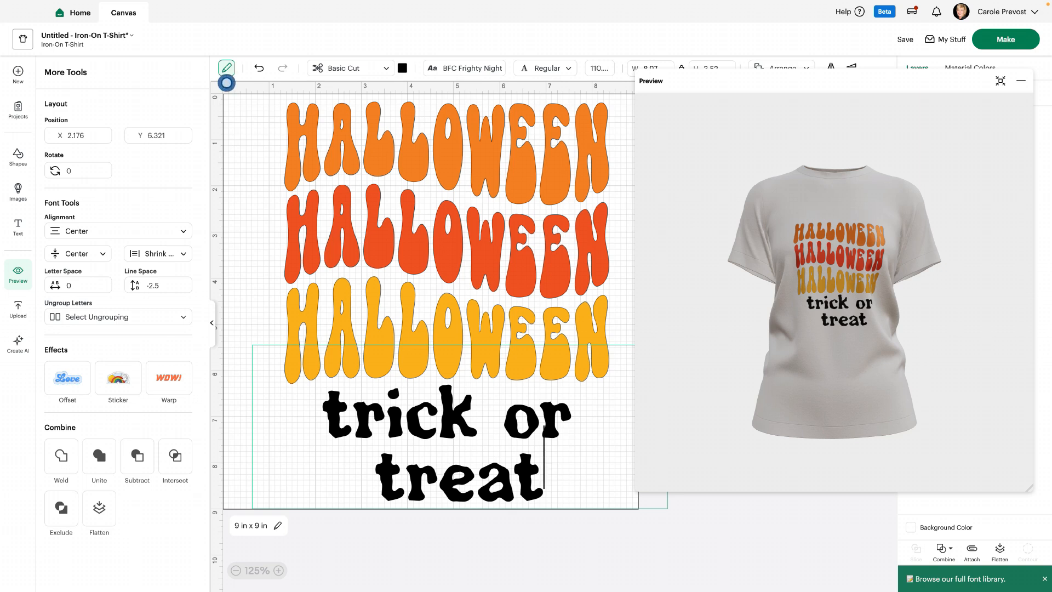
click(158, 254)
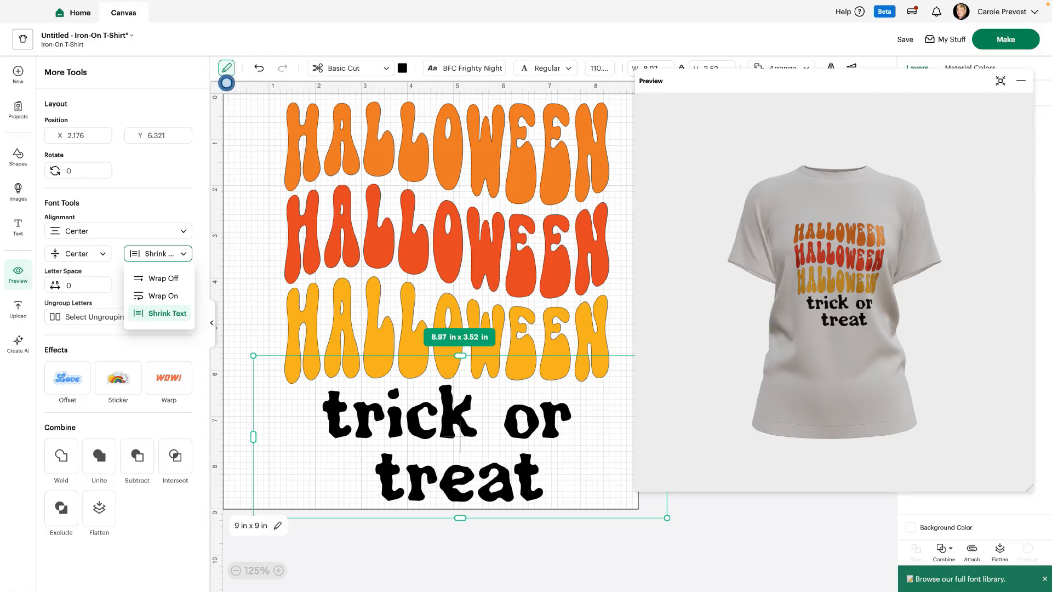
click(226, 83)
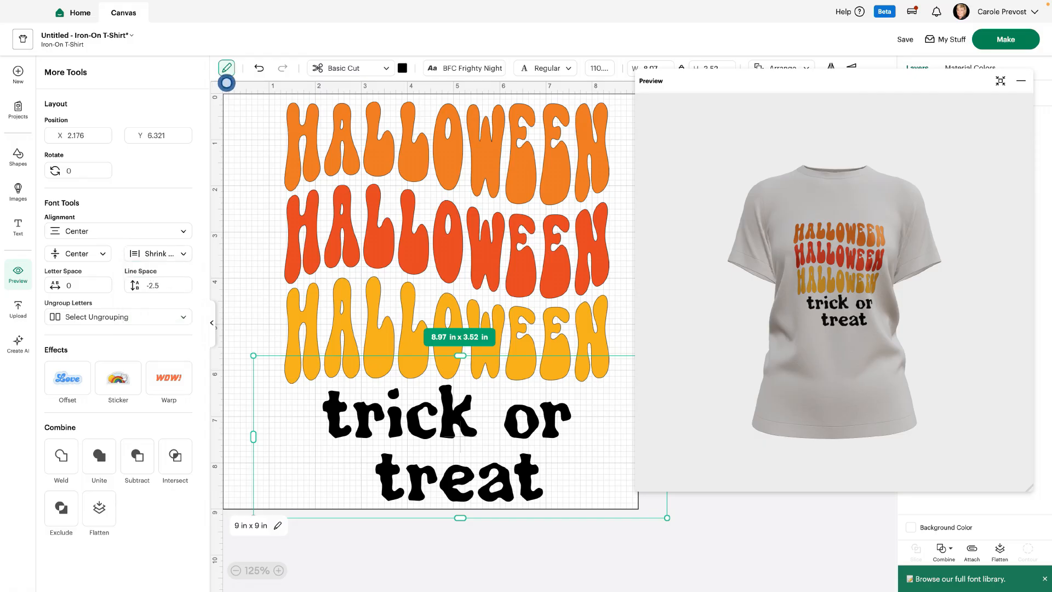